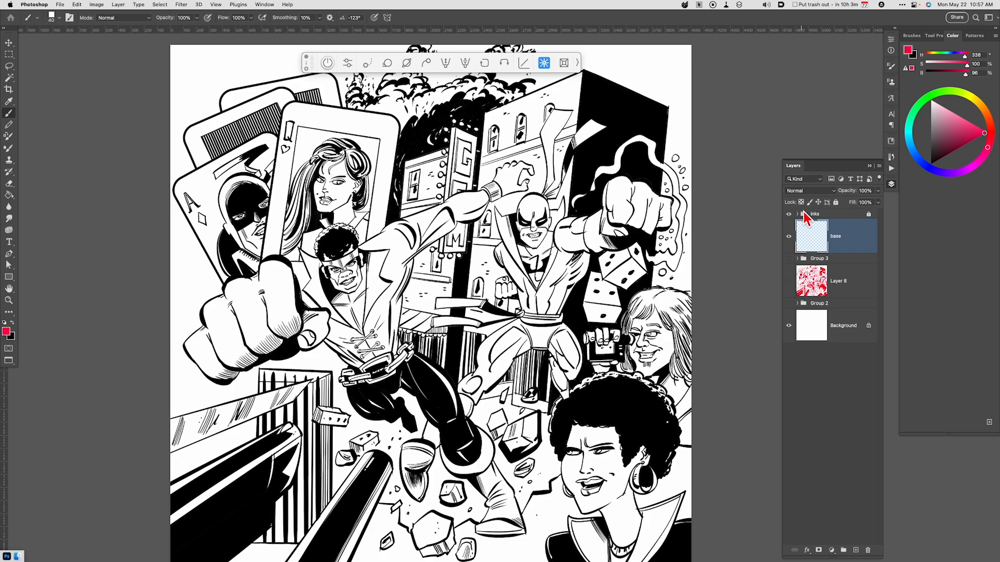
Examine the separate ink layers inside the inks group, toggling the visibility of Layer 41 and Layer 40 off and on.
left_click(797, 215)
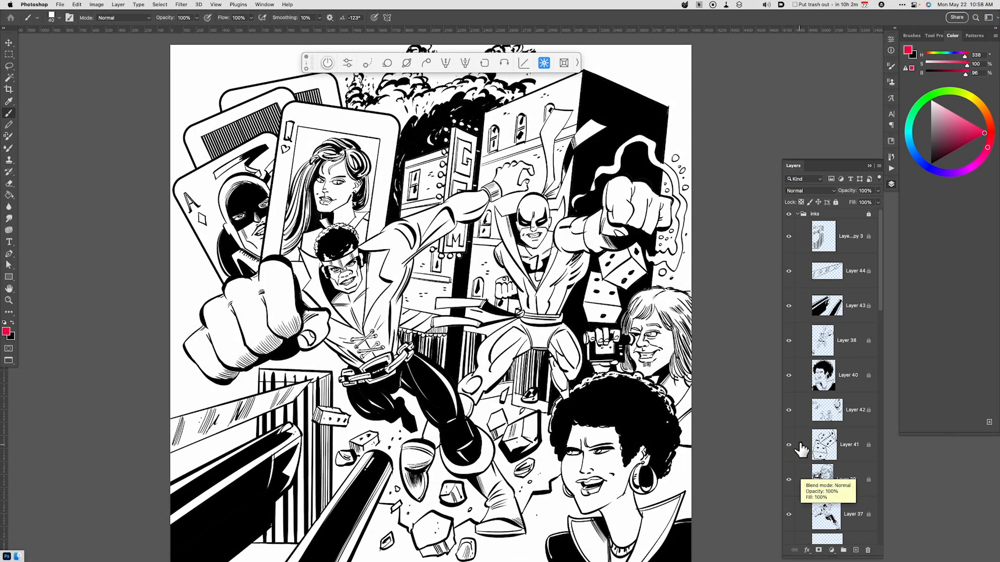
left_click(789, 446)
left_click(789, 446)
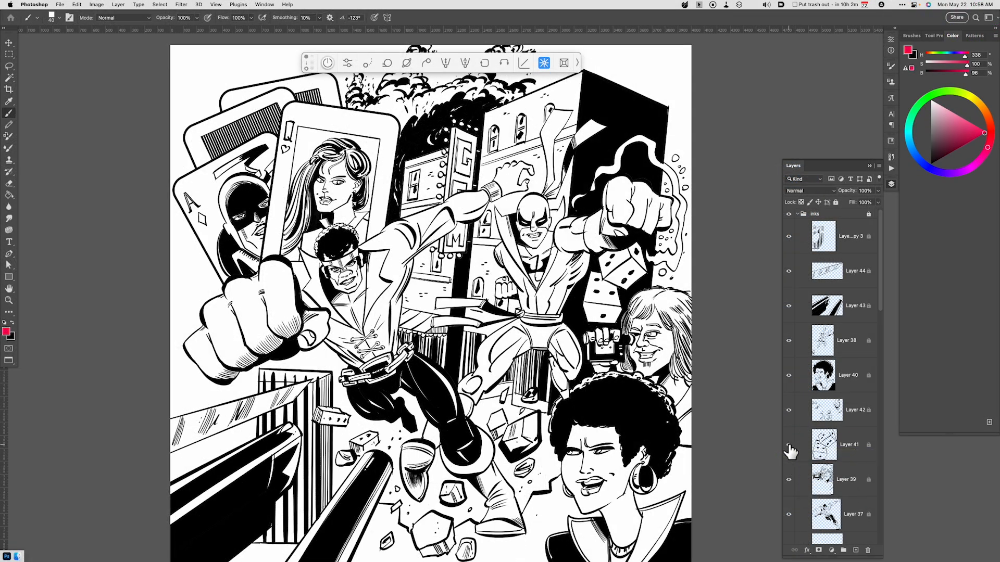
left_click(789, 376)
left_click(789, 376)
scroll(847, 361, "down", 2)
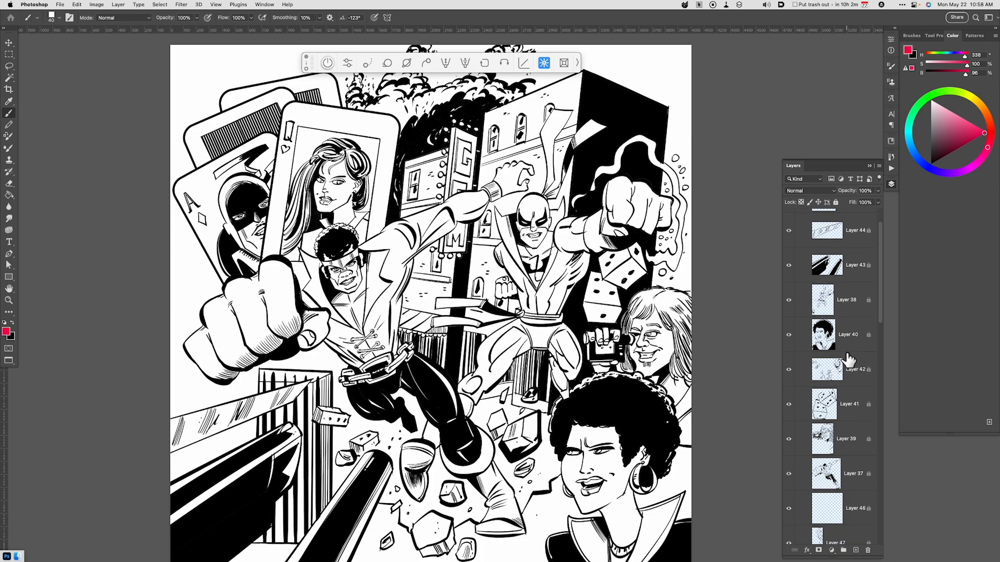
scroll(852, 370, "up", 2)
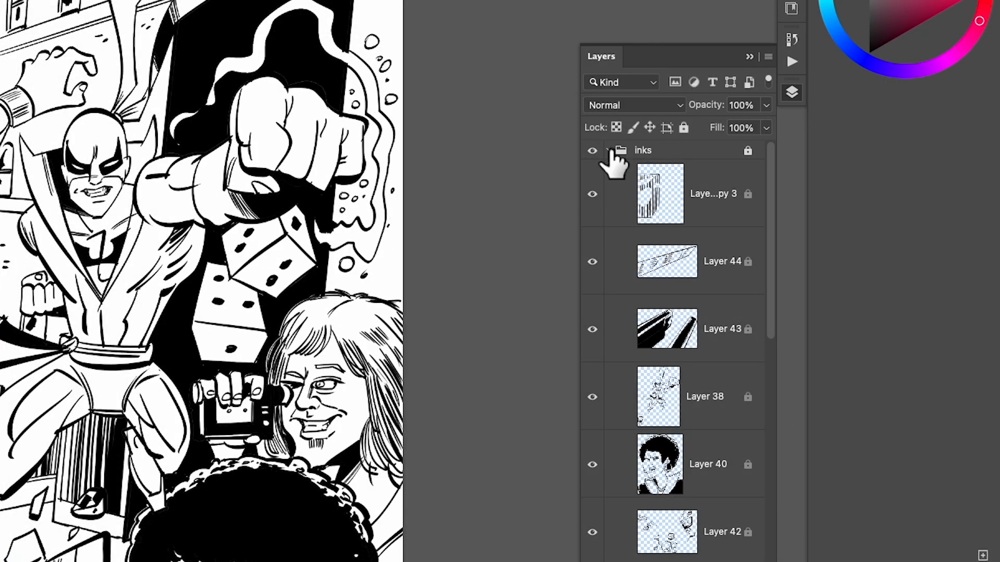
left_click(610, 150)
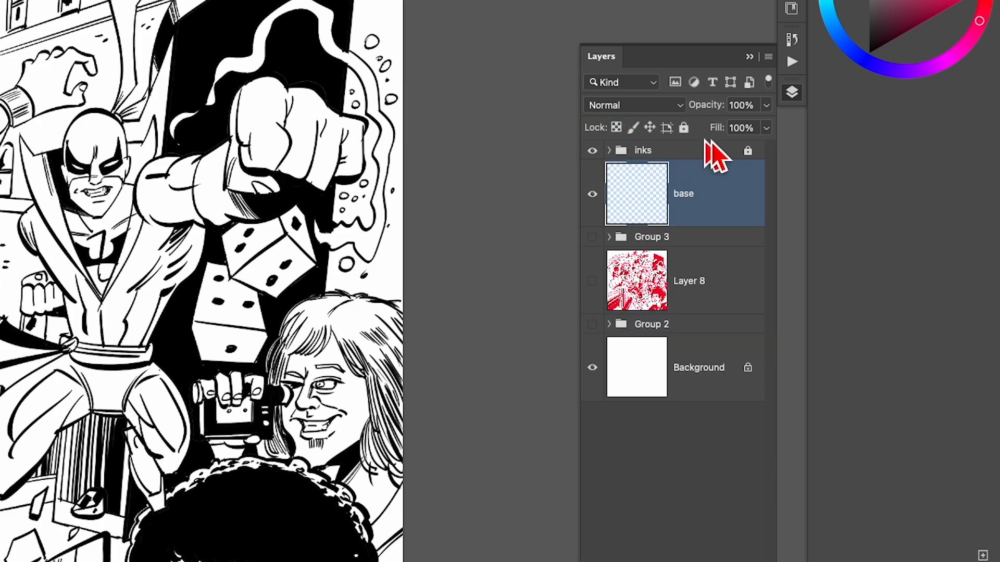
Check the lock on the inks group and return to the base layer as the active layer.
left_click(690, 145)
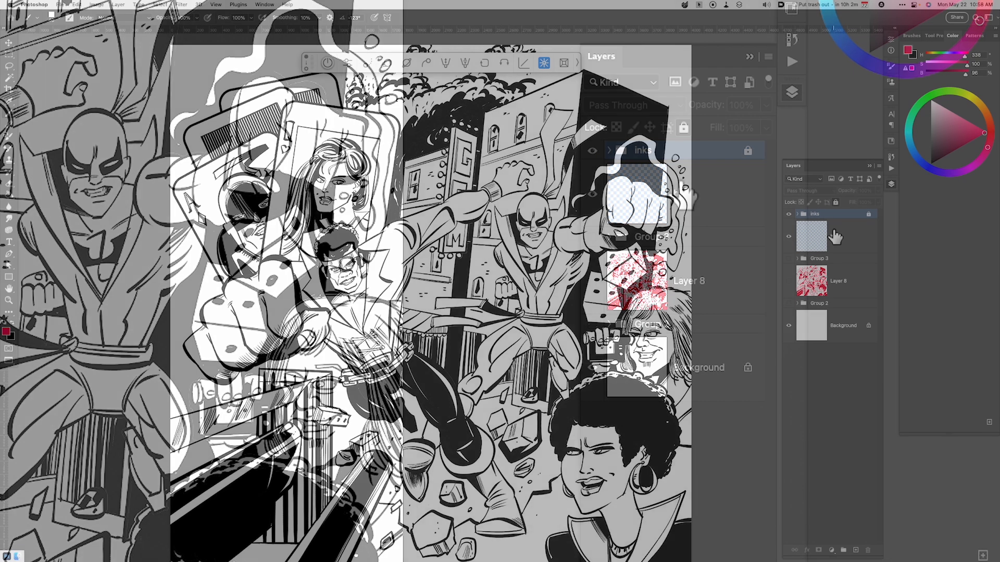
left_click(689, 197)
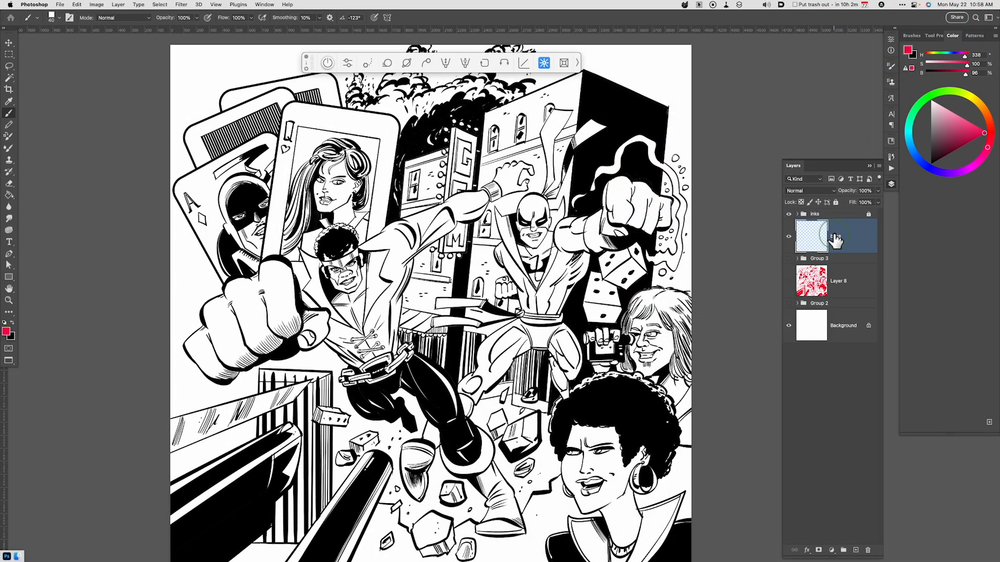
scroll(733, 237, "up", 3)
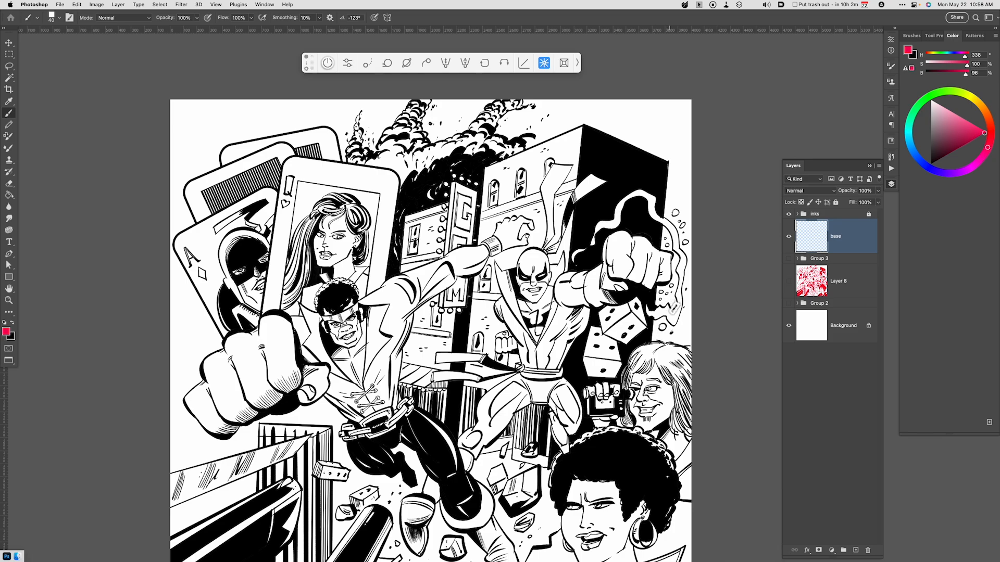
Magic Wand-select the open background beside the dark building down to the long-haired man, and fill it with pinkish red on the base layer.
key("w")
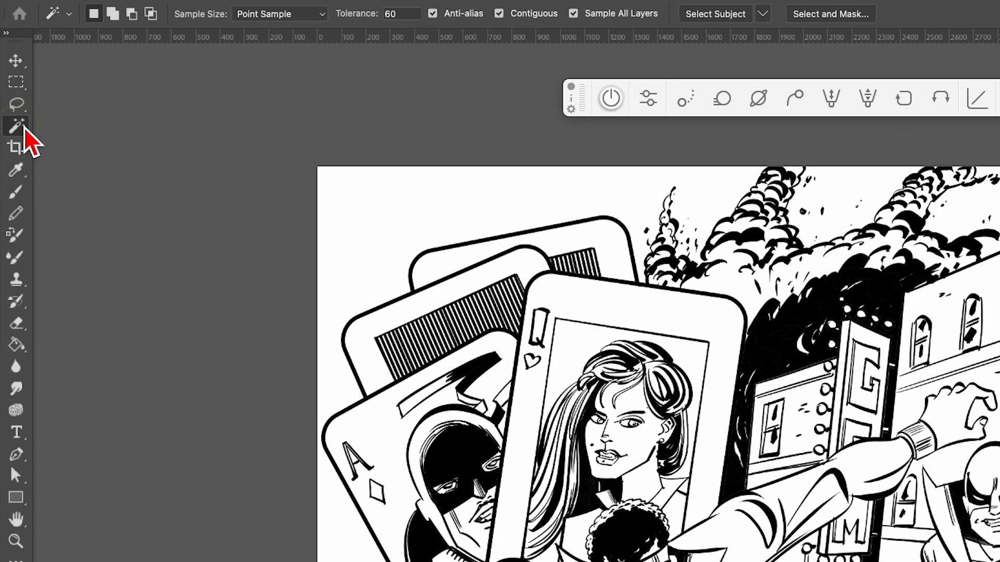
right_click(11, 78)
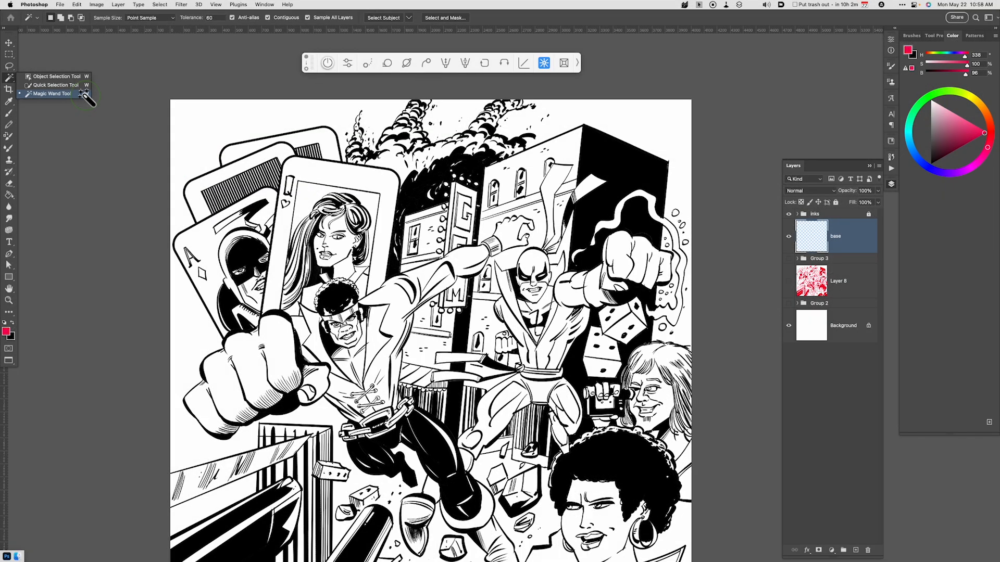
left_click(78, 94)
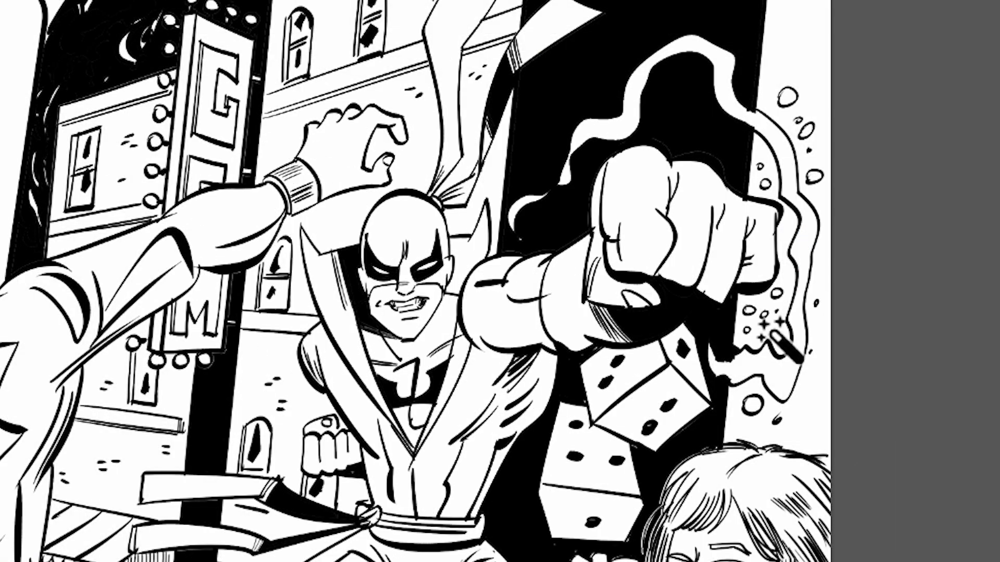
left_click(668, 298)
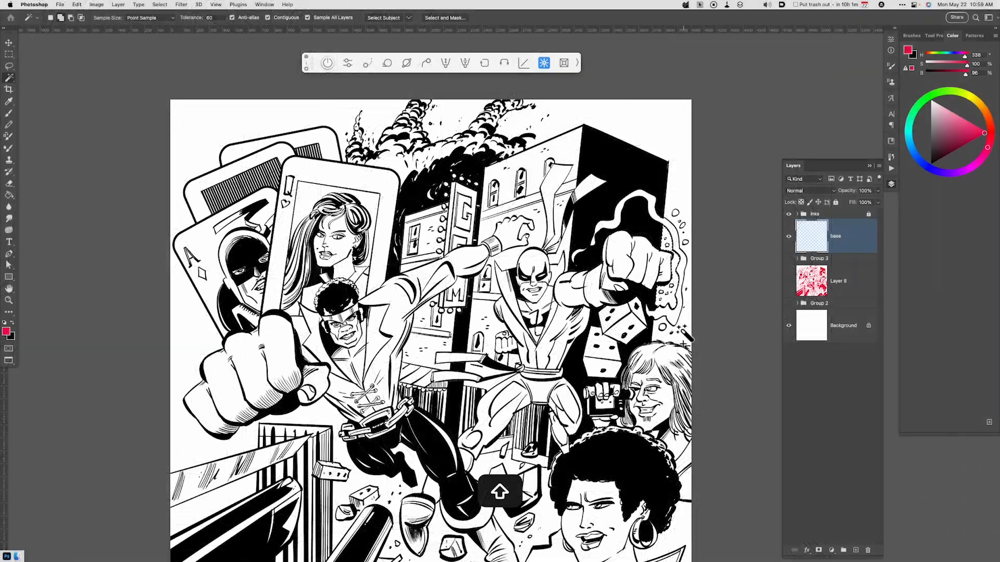
left_click(685, 354, "shift")
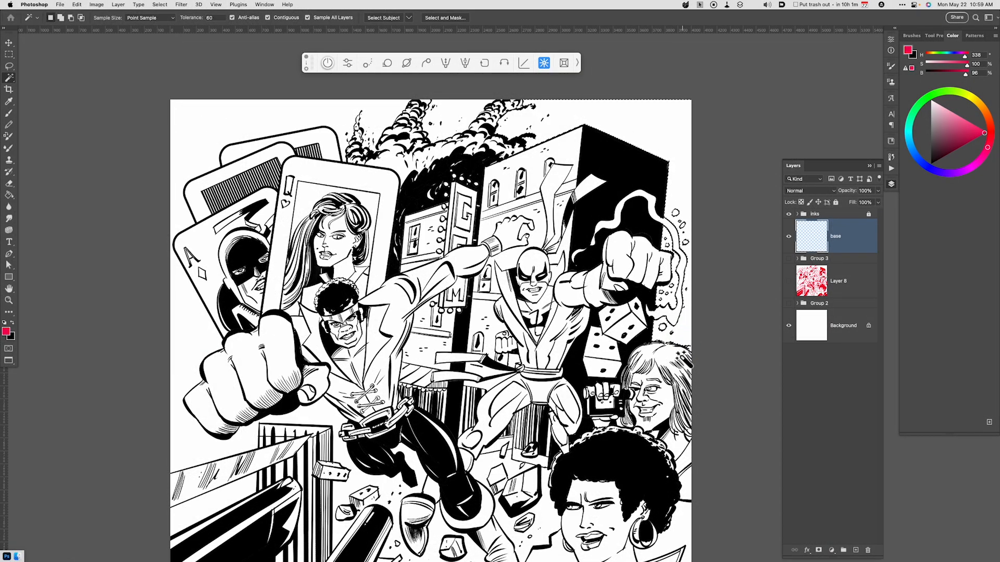
key("alt")
key("alt+BackSpace")
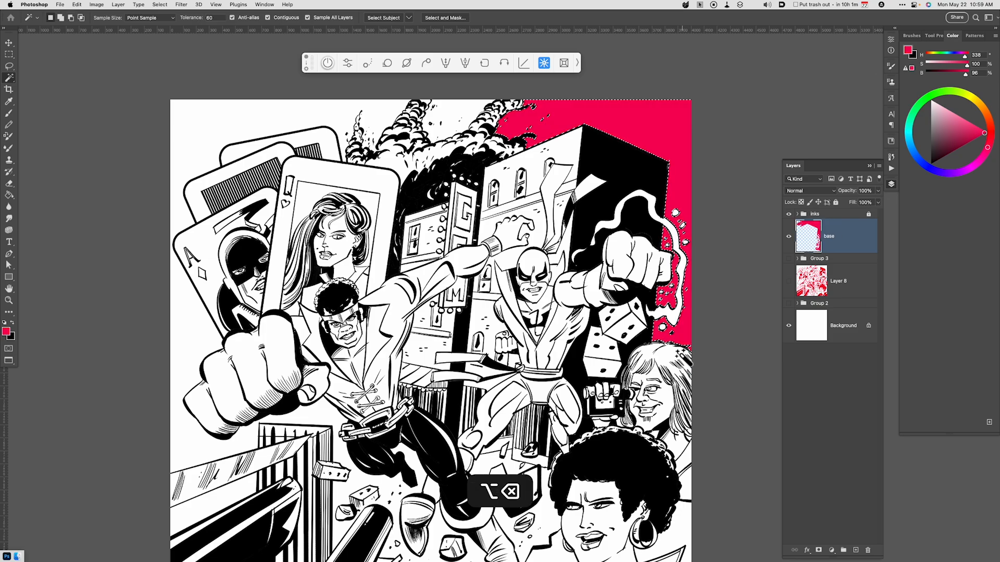
key("super")
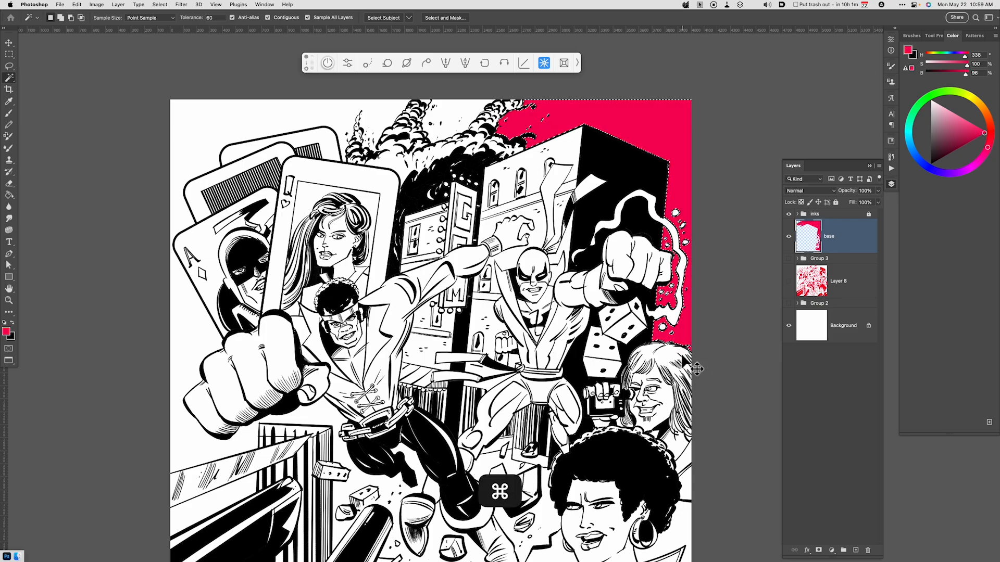
key("super+d")
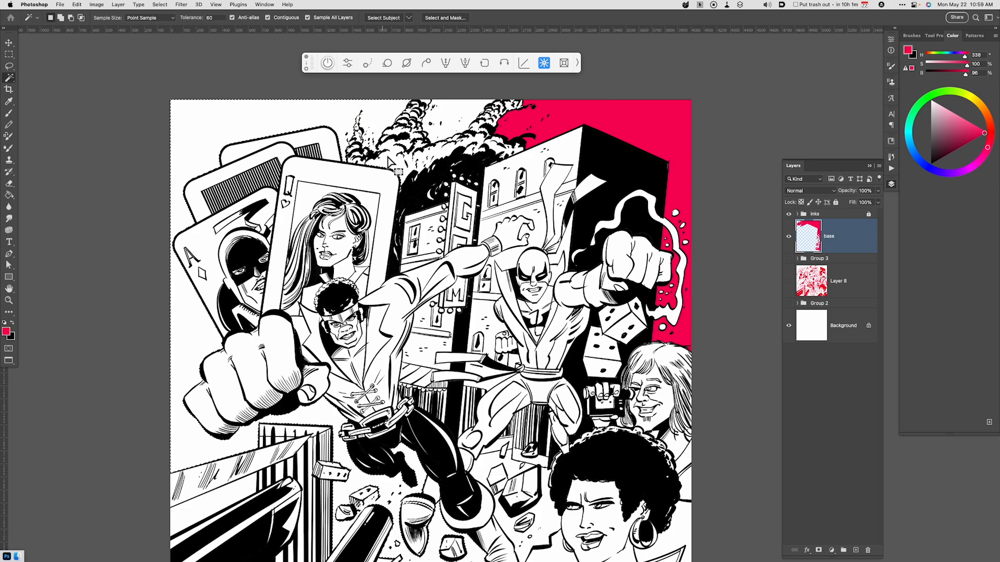
Select the open background around the cards and the leaping figure on the other side, fill it with the same red, and deselect.
left_click(401, 175)
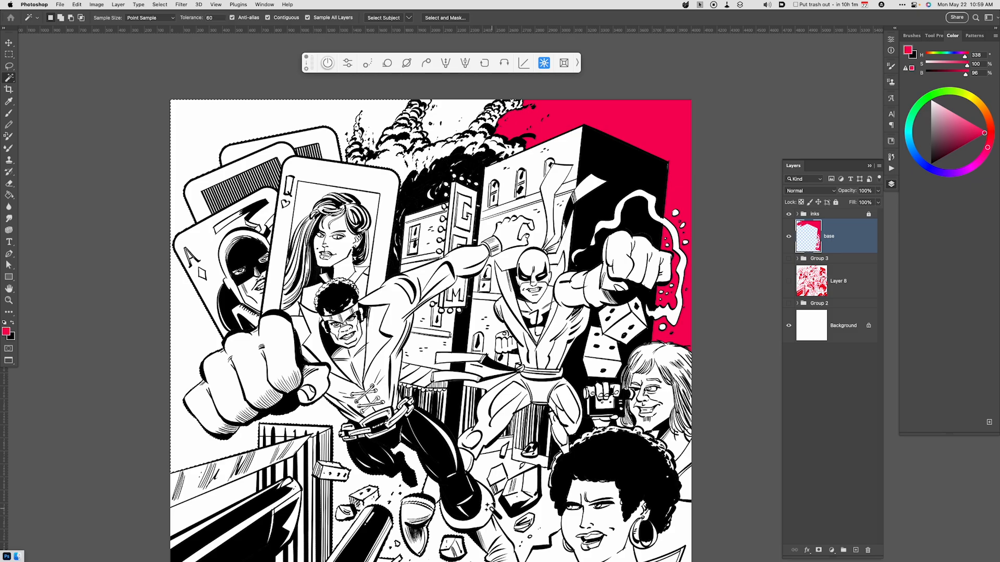
key("alt+BackSpace")
key("super+d")
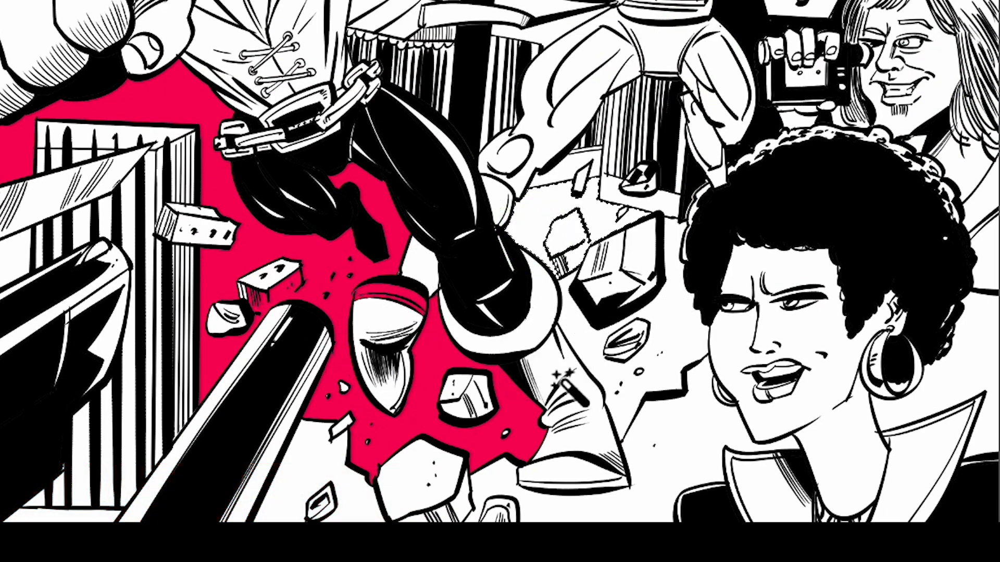
Select the white background pockets among the rubble beside the front figure's boot, fill them with the red, and deselect.
key("shift")
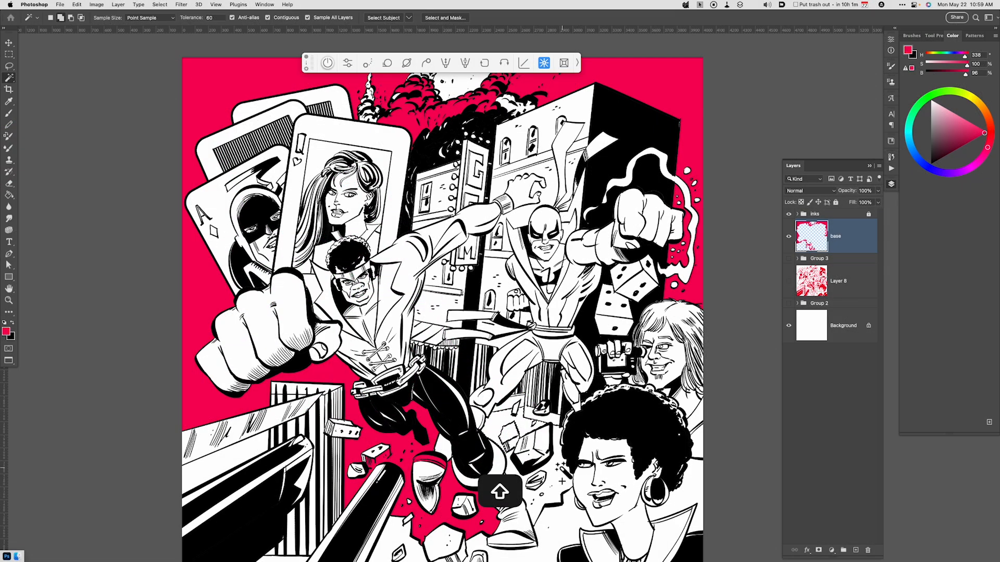
left_click(561, 479, "shift")
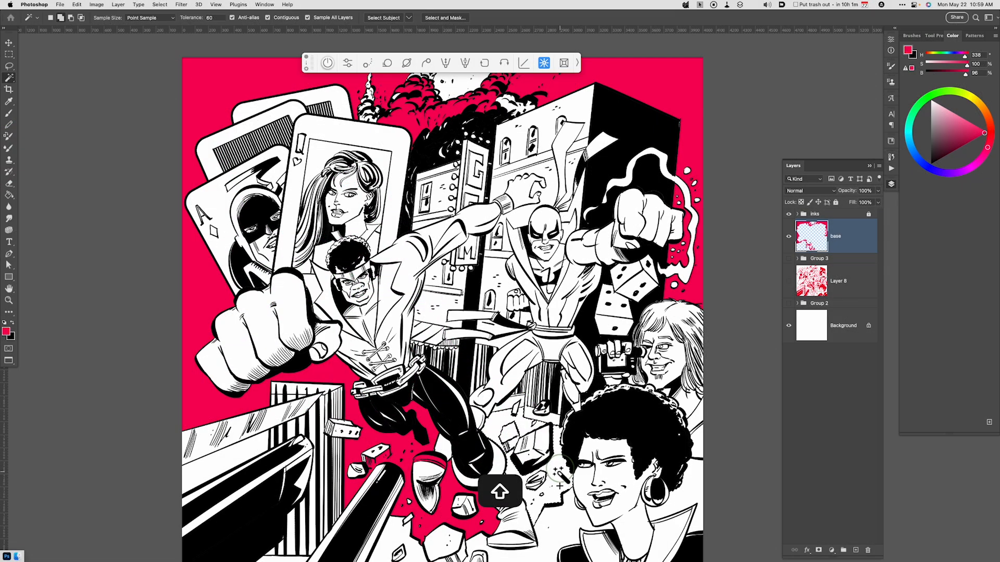
key("alt+BackSpace")
key("super+d")
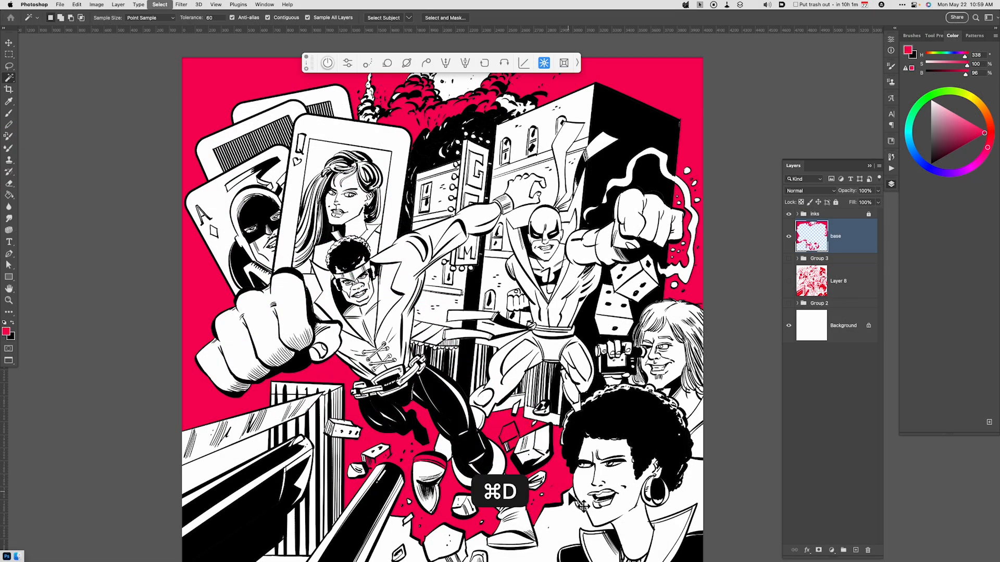
Lasso the rubble block beside the large rock and the brick above the black beam, and cut the red out of both.
mouse_move(590, 405)
left_mouse_down()
mouse_move(591, 468)
mouse_move(604, 414)
left_mouse_up()
key("super+equal")
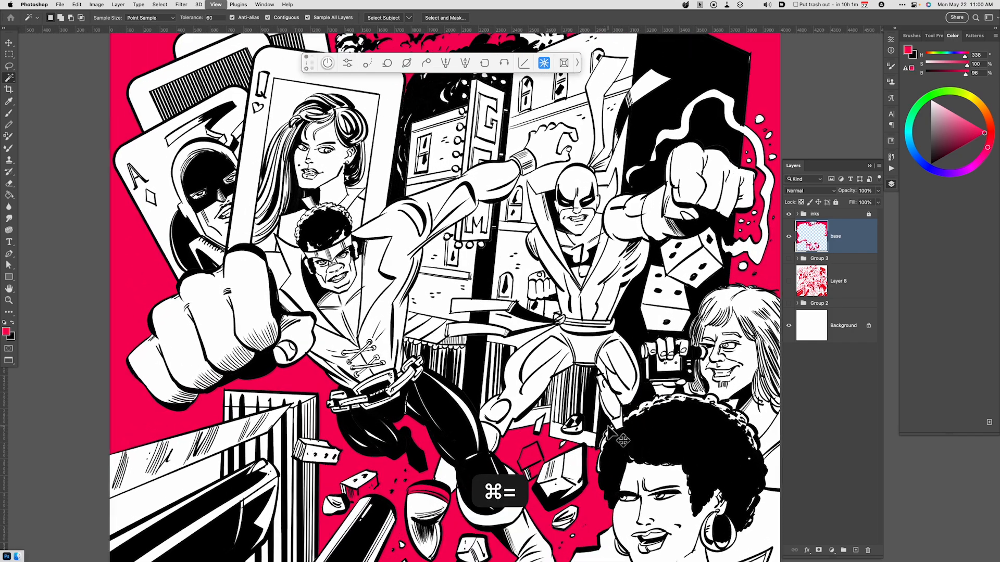
left_click_drag(574, 462, 576, 445)
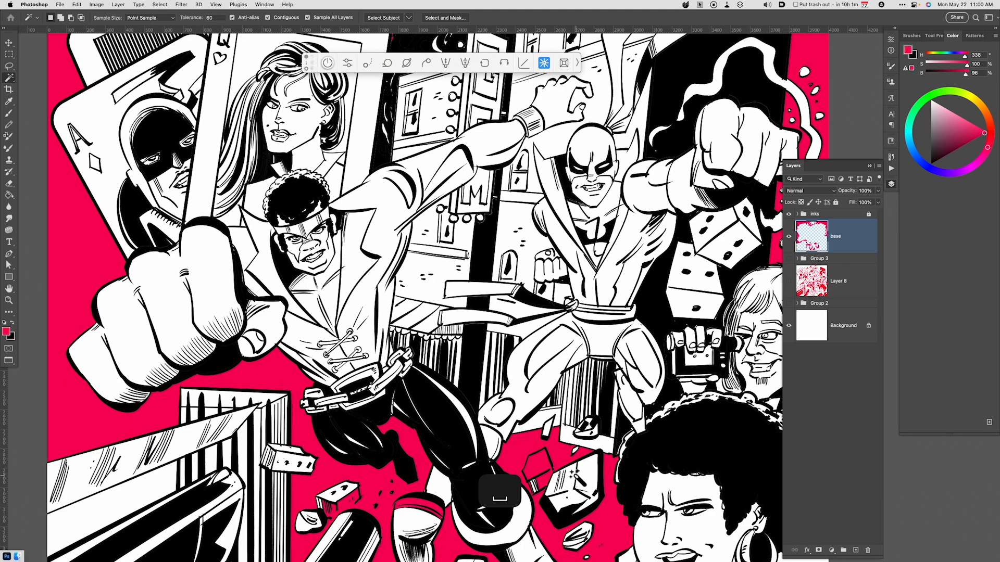
key("l")
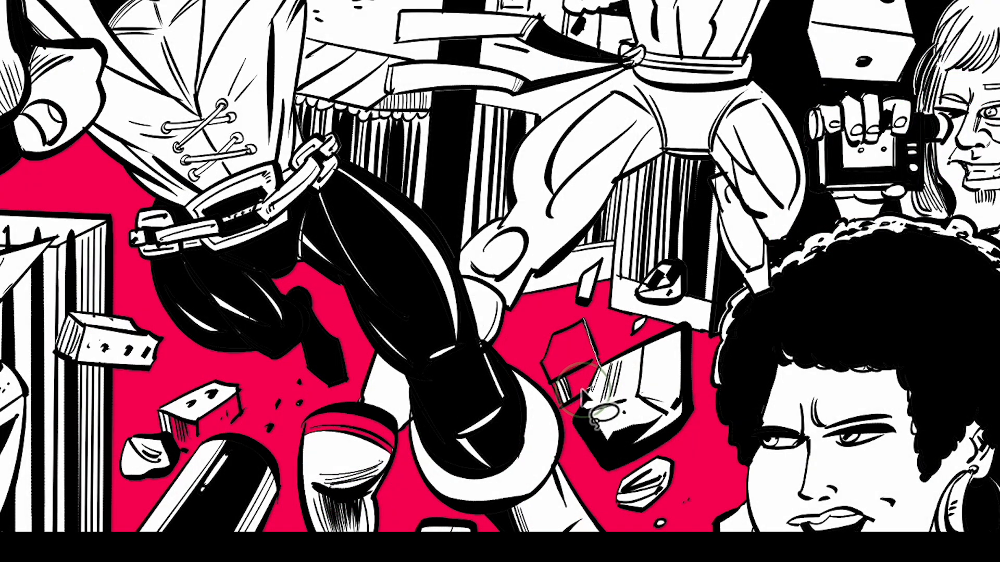
mouse_move(581, 389)
left_mouse_down()
mouse_move(562, 405)
mouse_move(542, 363)
mouse_move(549, 337)
mouse_move(598, 339)
mouse_move(594, 365)
left_mouse_up()
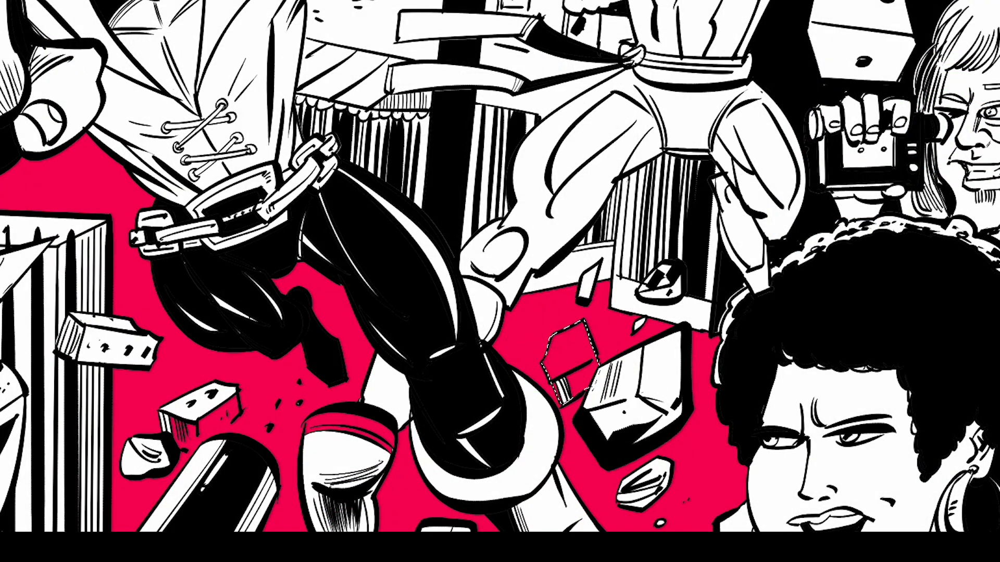
key("super+x")
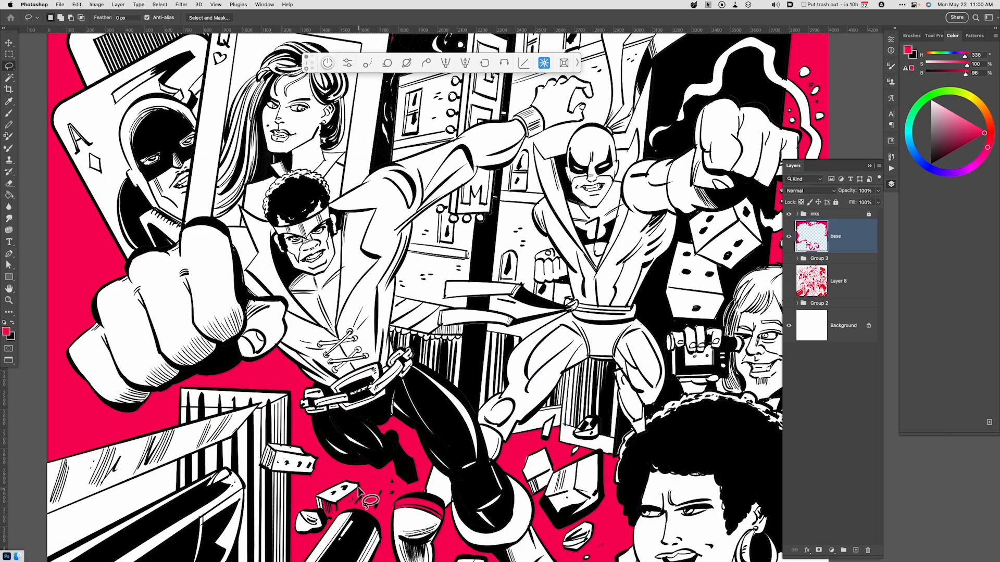
mouse_move(361, 490)
left_mouse_down()
mouse_move(338, 522)
mouse_move(321, 512)
mouse_move(328, 500)
left_mouse_up()
key("super+x")
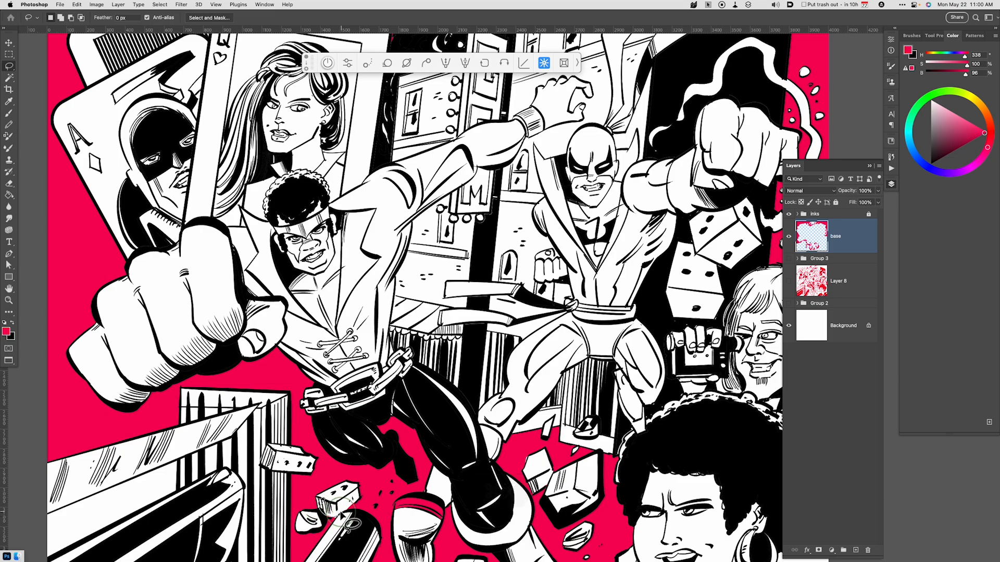
Lasso part of the smoke plumes beside the playing cards and remove the red fill inside it.
left_click_drag(562, 38, 571, 315)
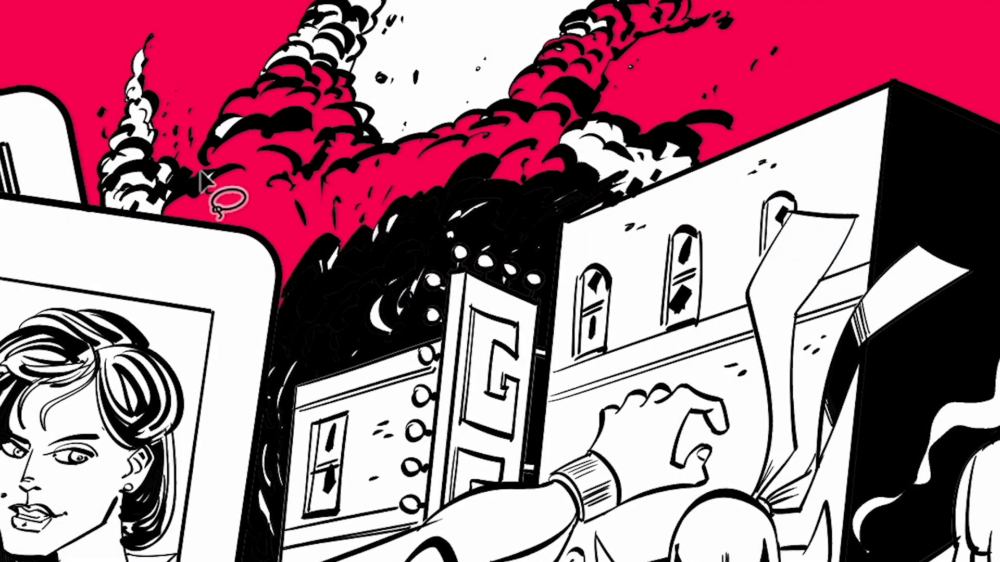
left_click_drag(365, 270, 372, 245)
mouse_move(218, 120)
left_mouse_down()
mouse_move(246, 100)
mouse_move(279, 100)
mouse_move(247, 216)
mouse_move(289, 218)
left_mouse_up()
key("ctrl+BackSpace")
Select the remaining red areas within the smoke clouds with the Magic Wand and clear them from the base layer.
key("w")
left_click(259, 202)
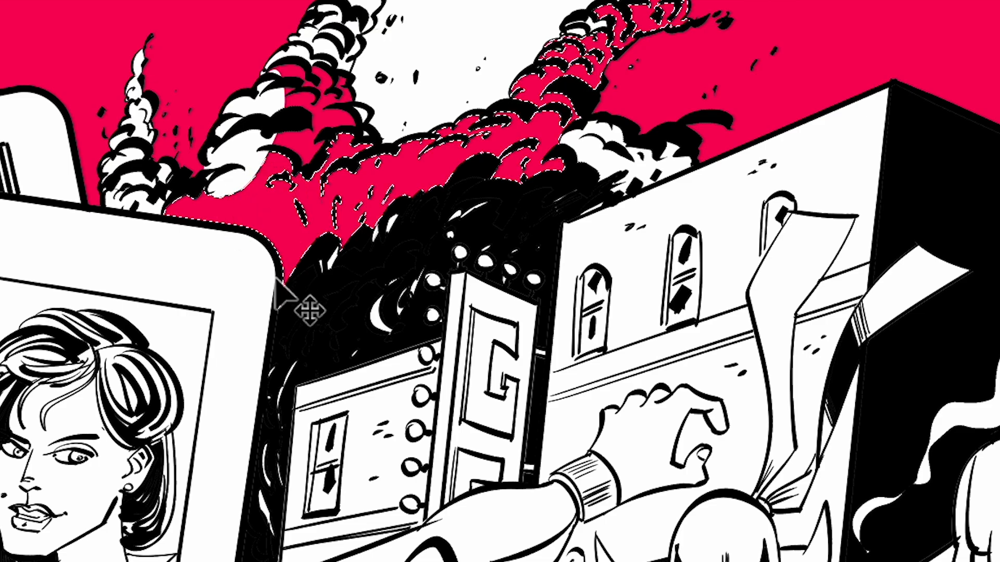
key("ctrl+BackSpace")
left_click(318, 155)
key("ctrl+BackSpace")
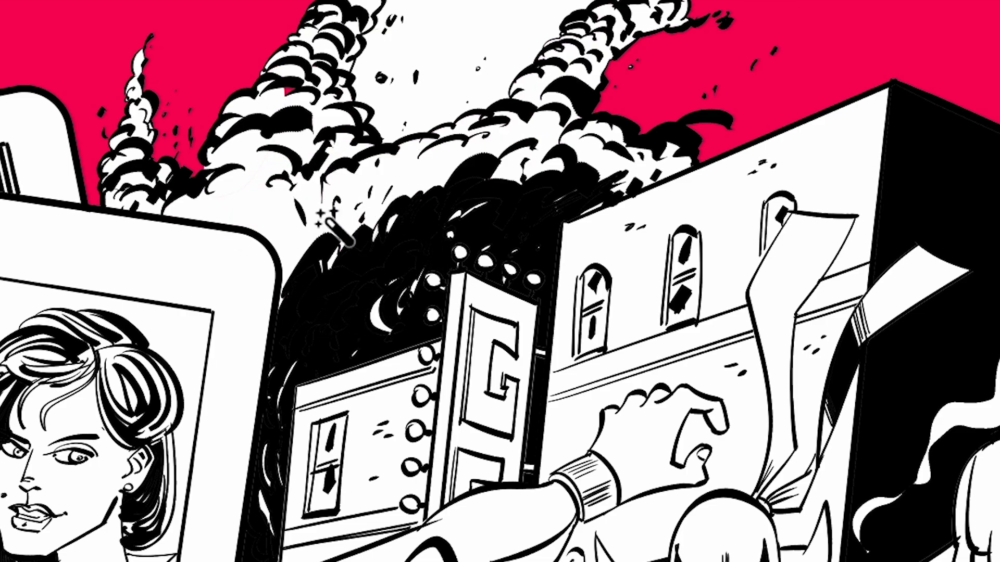
Clear the last small red specks left in the smoke plume using the Magic Wand and Lasso.
left_click(288, 94)
key("ctrl+BackSpace")
key("l")
mouse_move(310, 109)
left_mouse_down()
mouse_move(285, 166)
mouse_move(318, 99)
left_mouse_up()
key("ctrl+BackSpace")
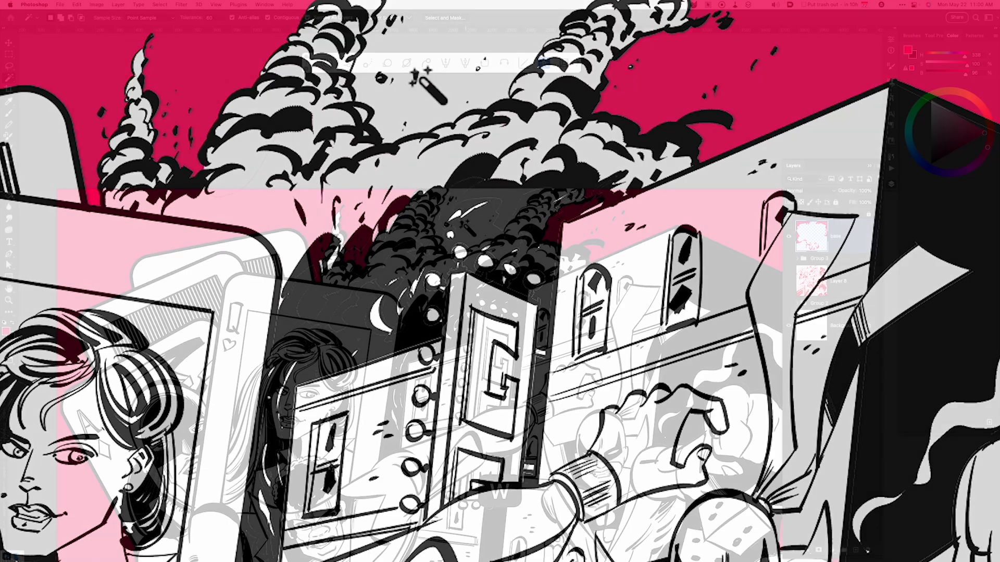
Select the white sky between the two tall smoke plumes, fill it with the red, and deselect.
key("w")
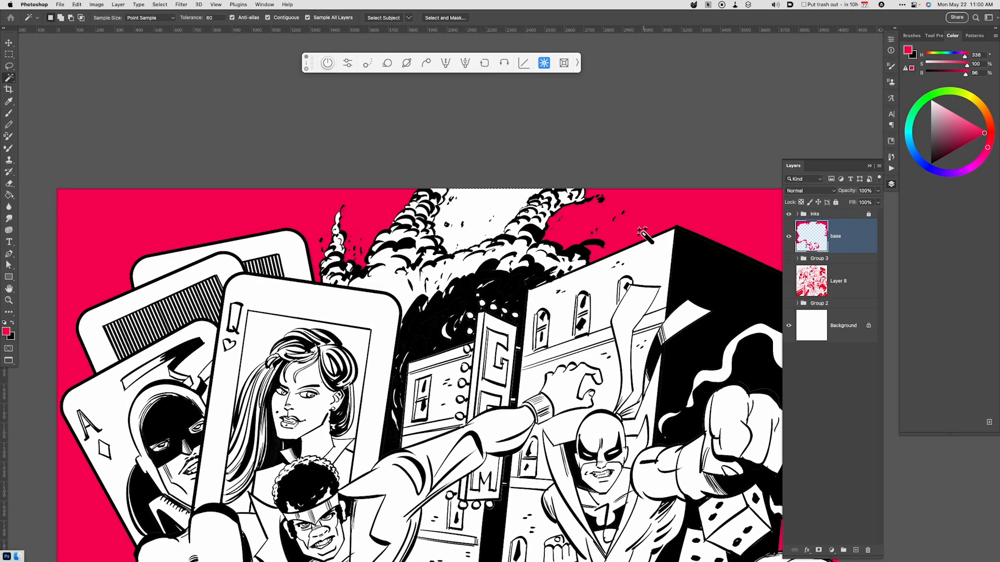
key("alt")
key("super+d")
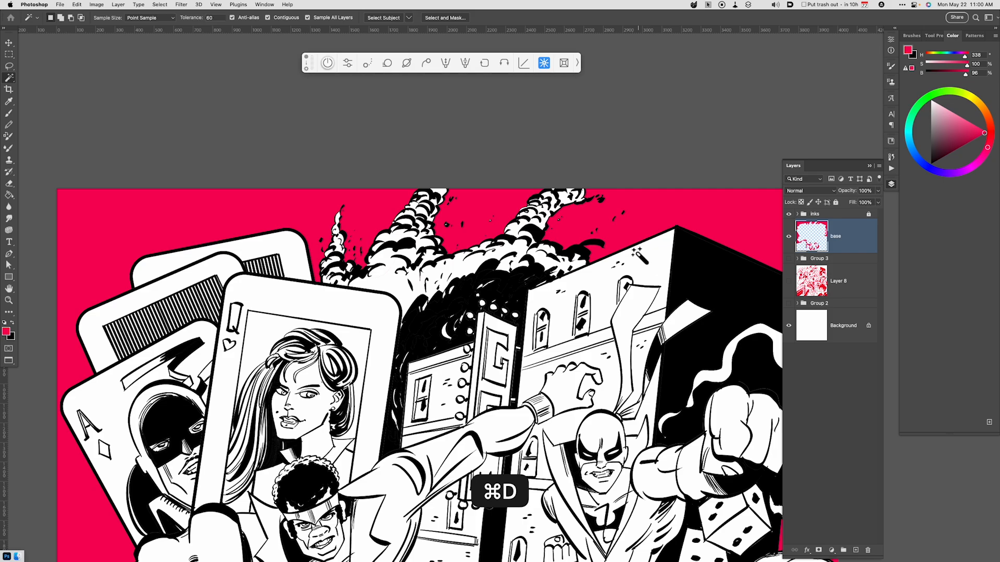
Lasso the red band on the front figure's raised boot and cut it from the base layer.
key("super+minus")
key("super+minus")
left_click_drag(575, 309, 534, 208)
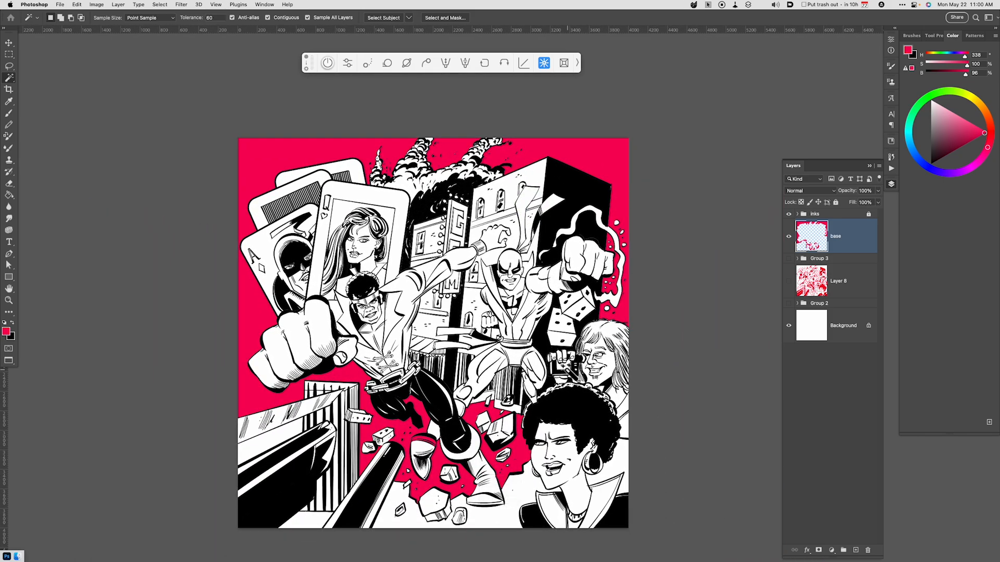
key("l")
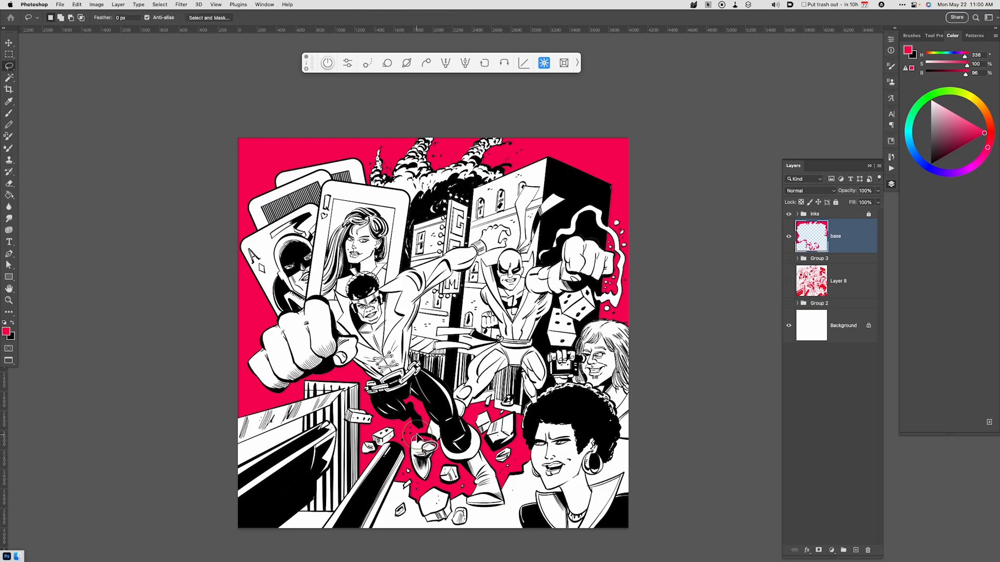
key("super+x")
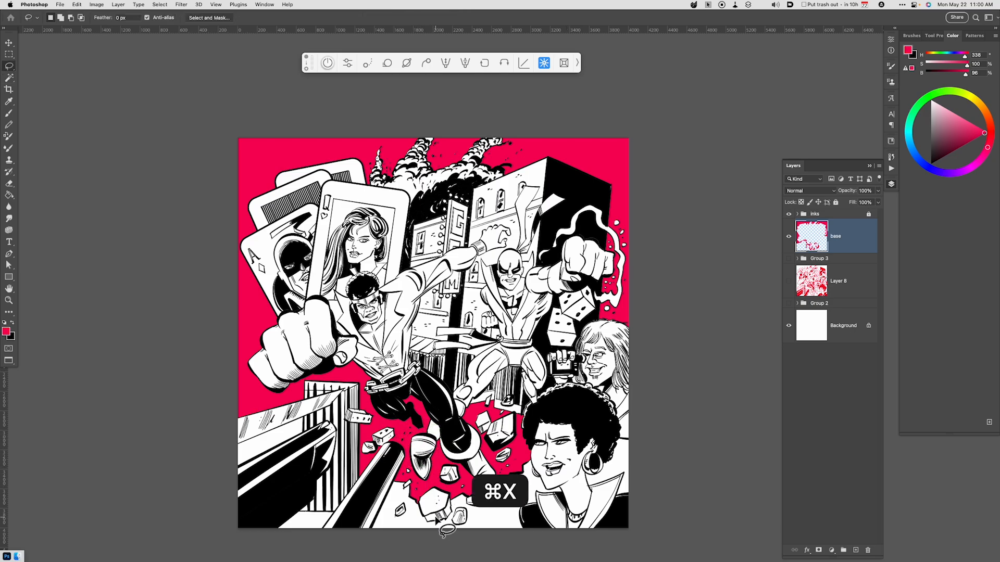
Hide and show the base layer again to check how its red background reads under the inks.
left_click_drag(639, 402, 643, 427)
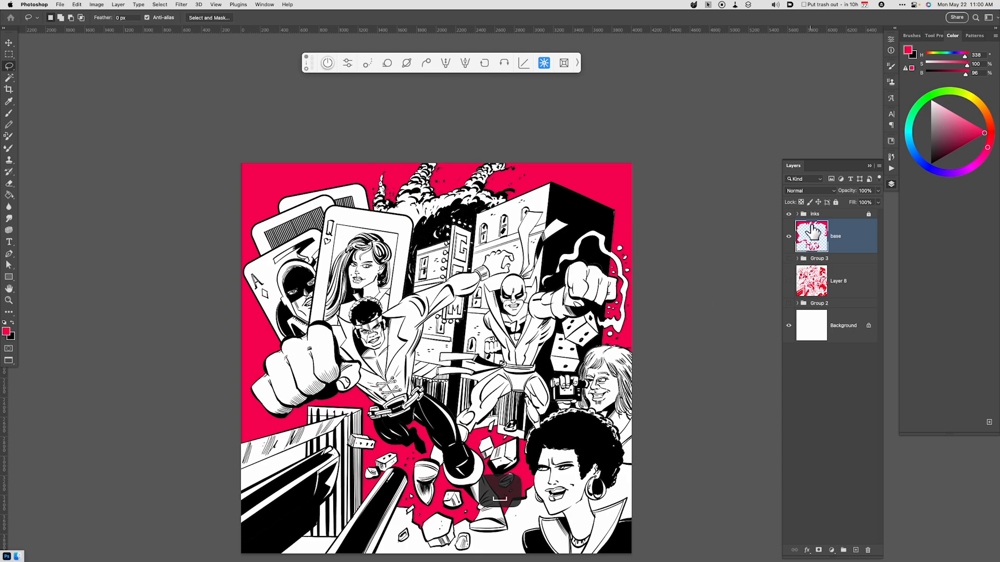
left_click(789, 236)
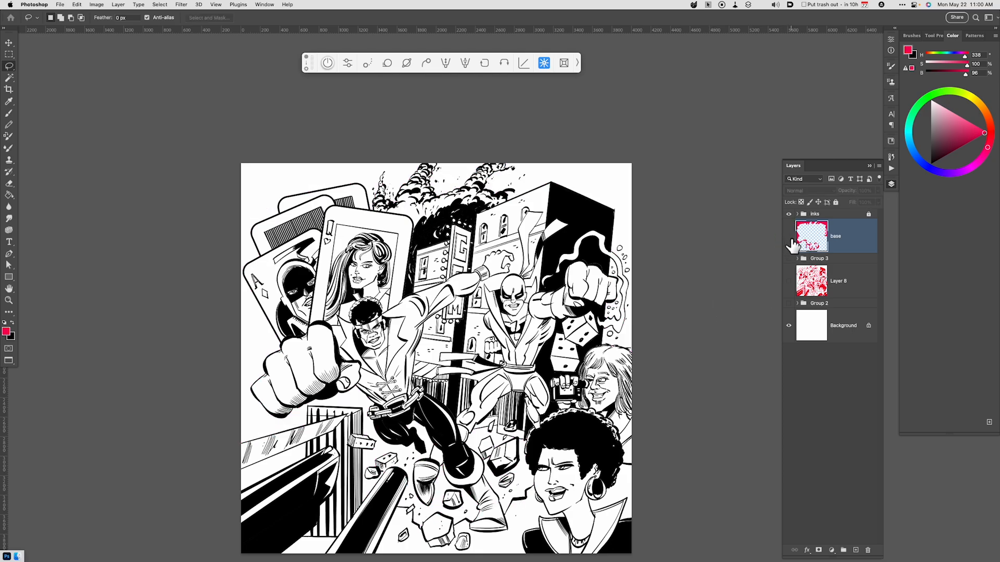
left_click(789, 236)
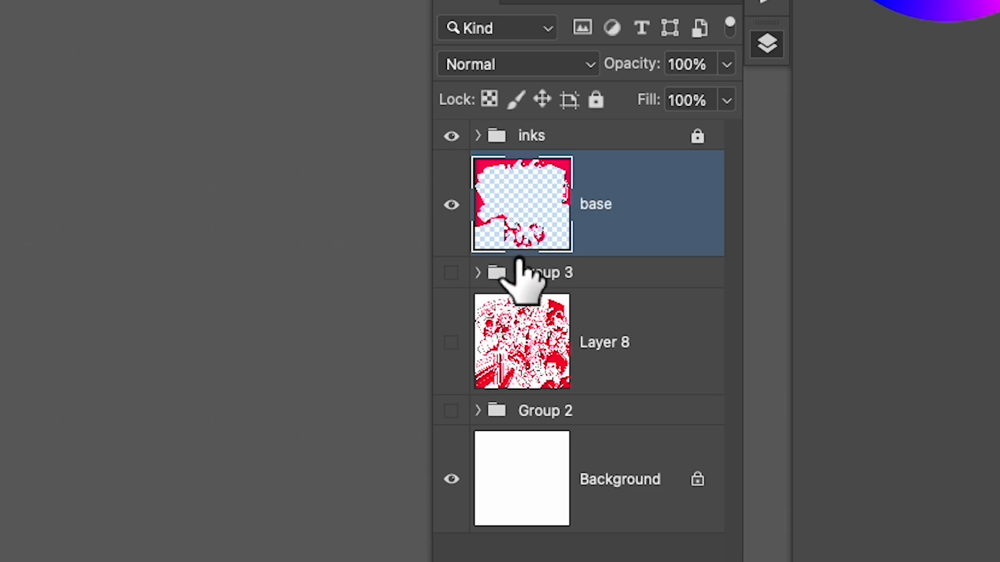
Load the base layer's red area as a selection, invert it, fill it with bright green on a new layer, and deselect.
left_click_drag(518, 260, 403, 427)
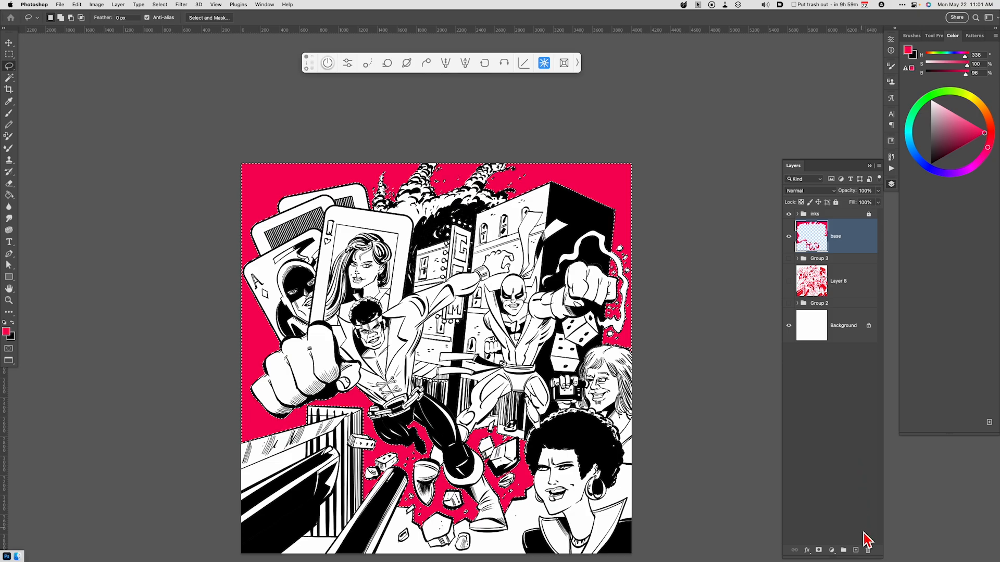
left_click(856, 551)
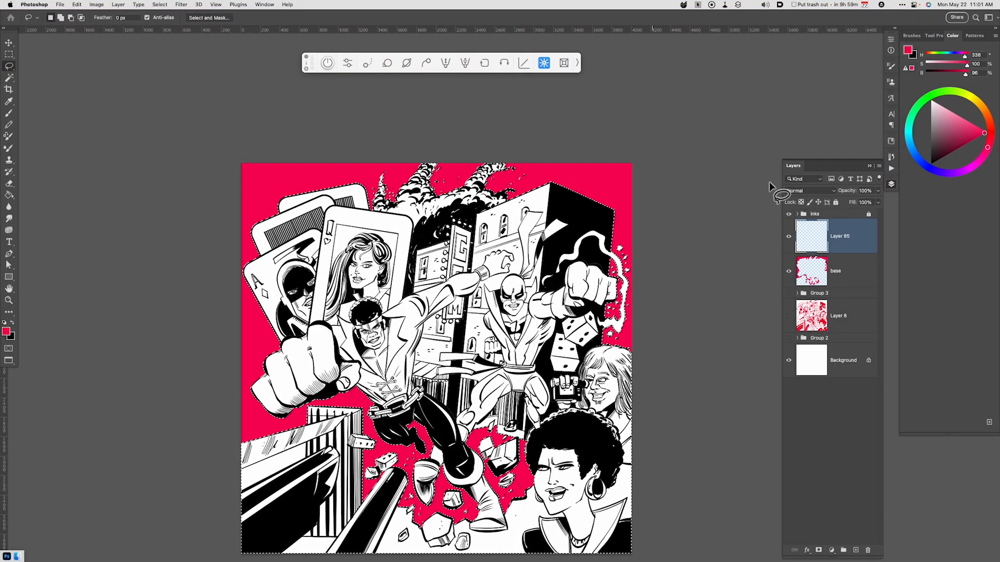
left_click(953, 92)
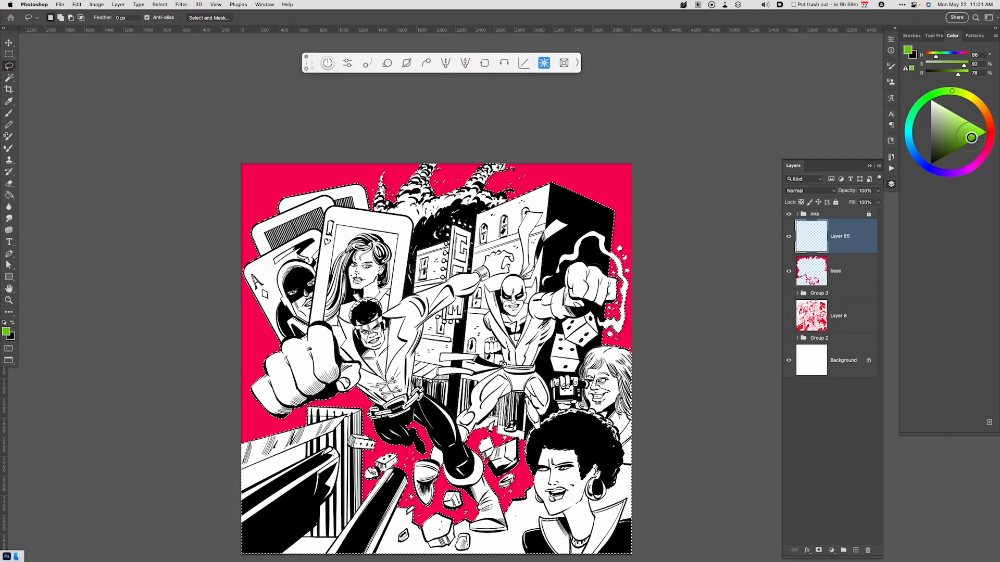
key("alt+BackSpace")
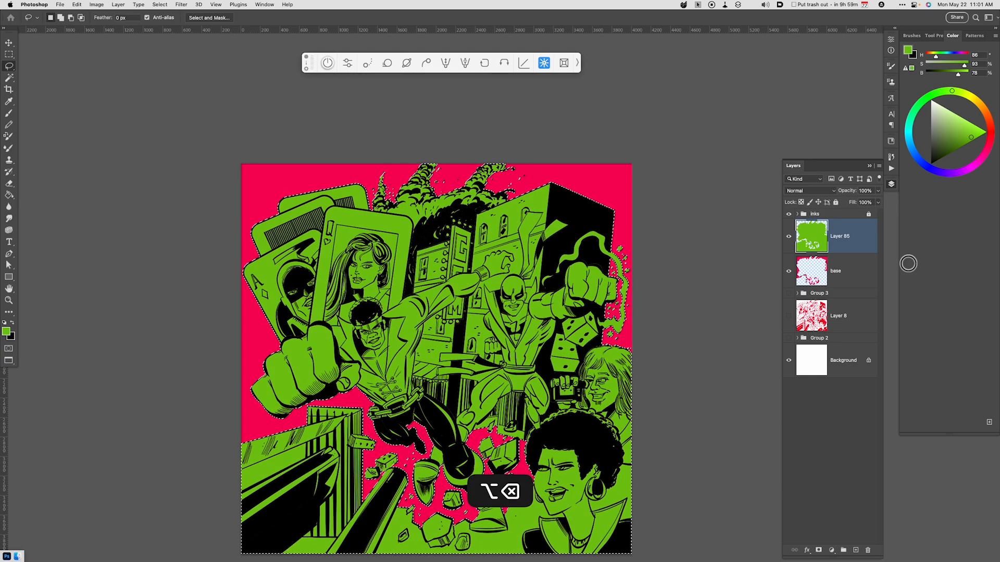
key("super+d")
Load the red base layer as a selection and deselect, and do the same with the green layer.
left_click_drag(692, 348, 690, 306)
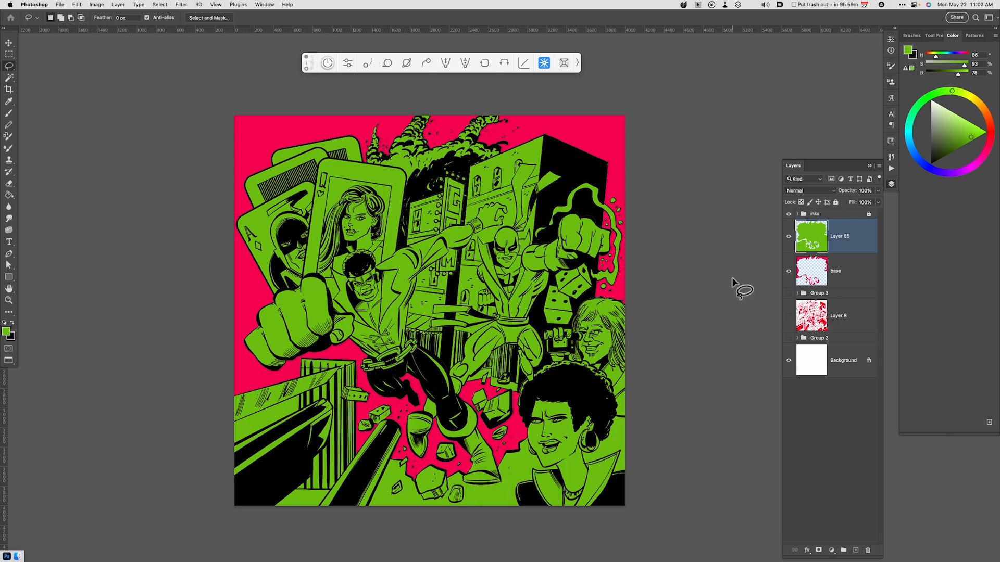
left_click(807, 278, "super")
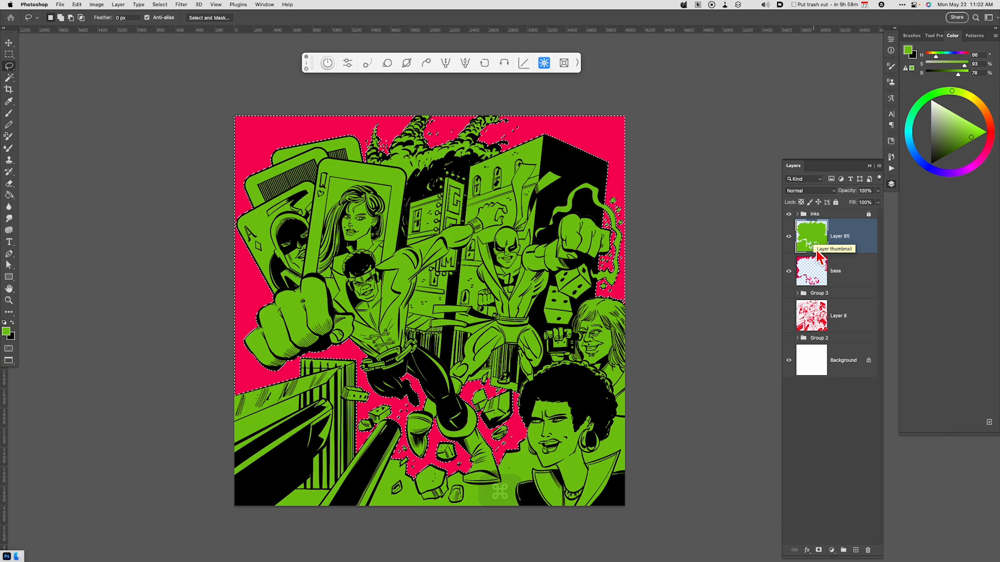
key("super+d")
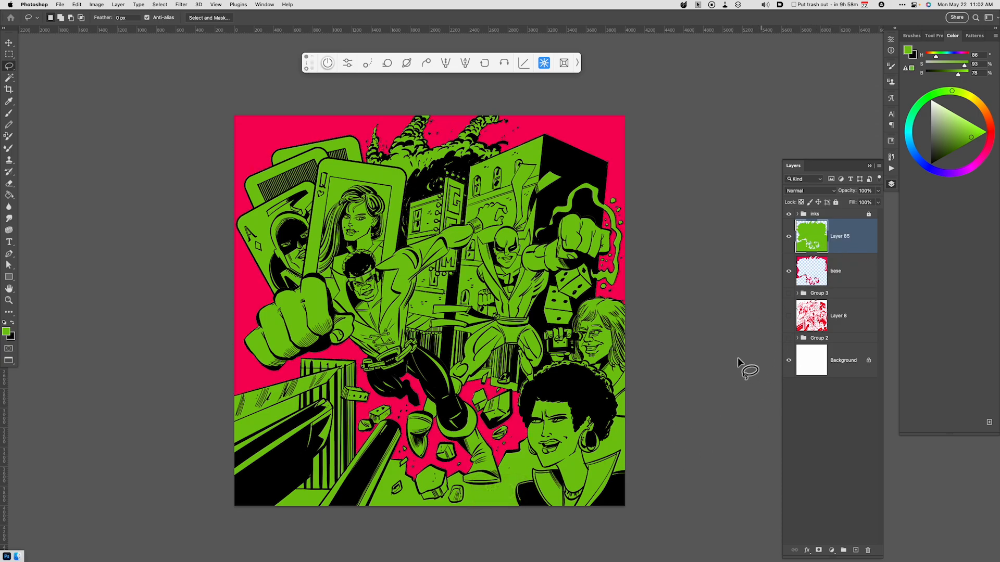
left_click(810, 239, "super")
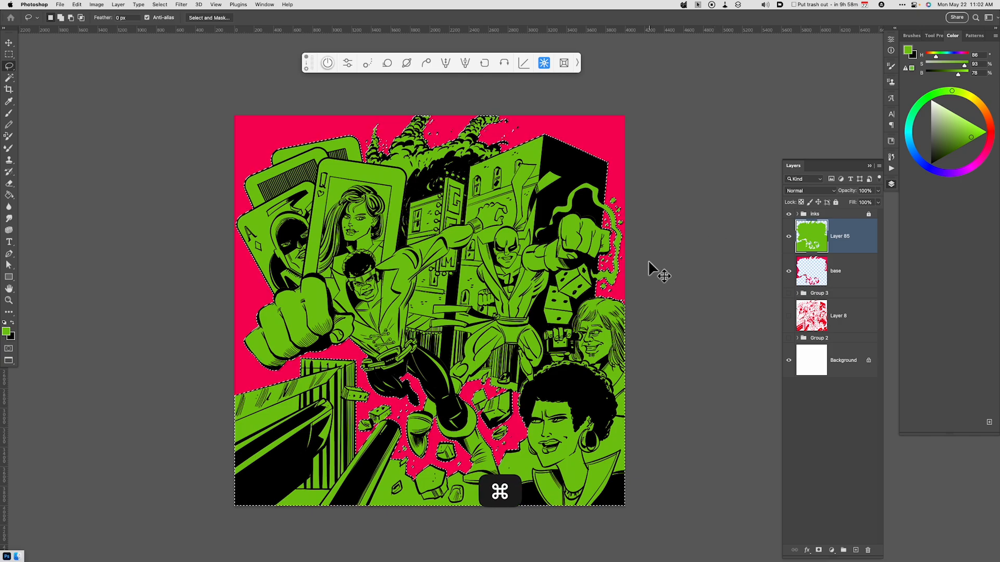
key("super+d")
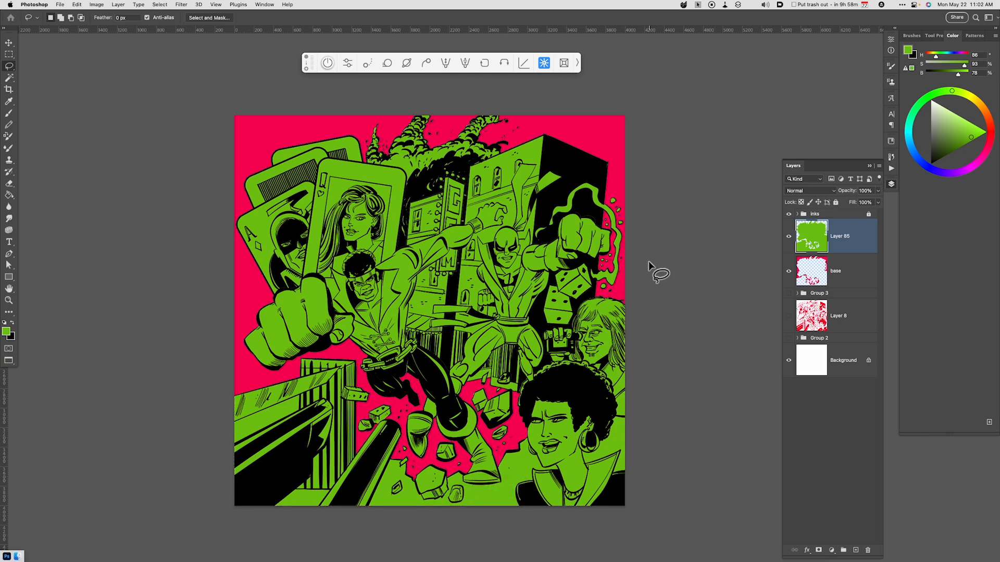
Select the two background gaps around the lower-left beams with the Magic Wand and cut them from the green layer.
key("w")
left_click(288, 406)
left_click(303, 498, "shift")
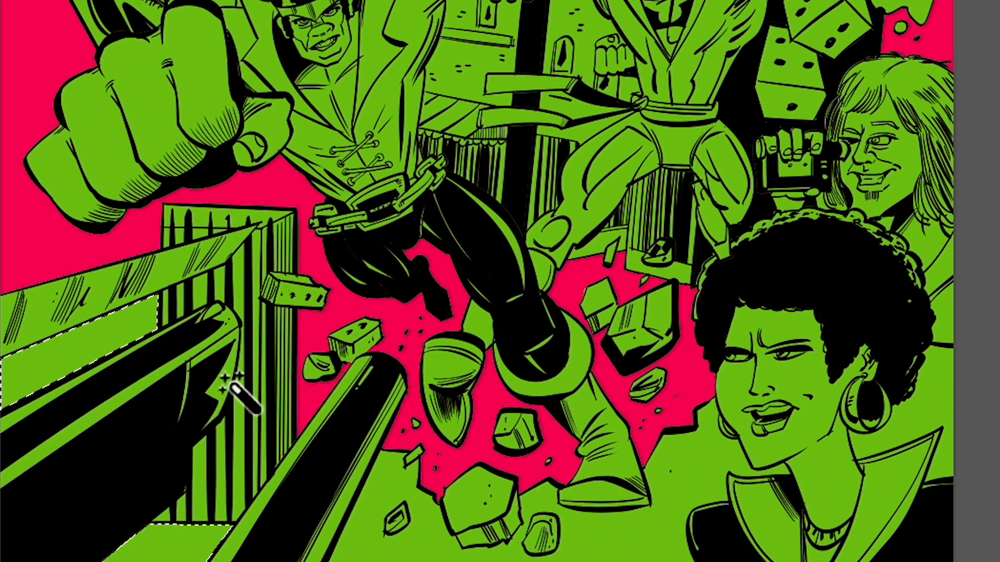
key("super+x")
Select the two emptied gaps around the beams, fill them on the base layer with red sampled from the background, and deselect.
key("w")
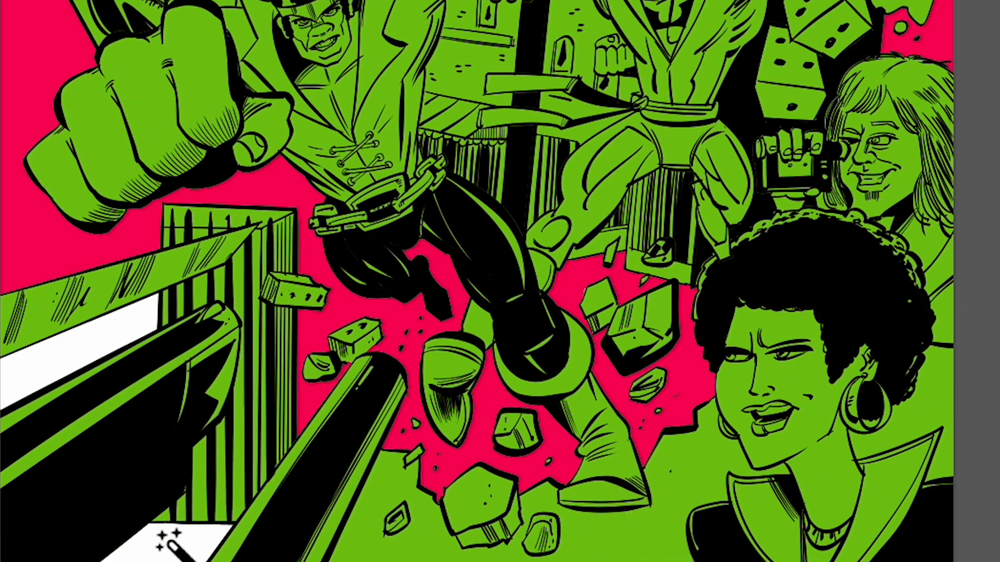
key("shift")
key("i")
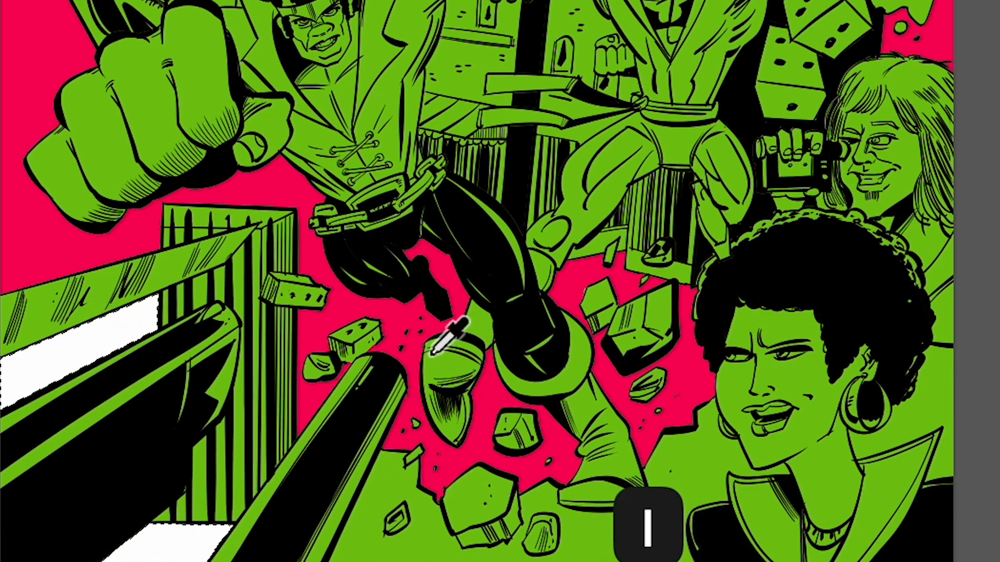
left_click(405, 322)
key("alt+BackSpace")
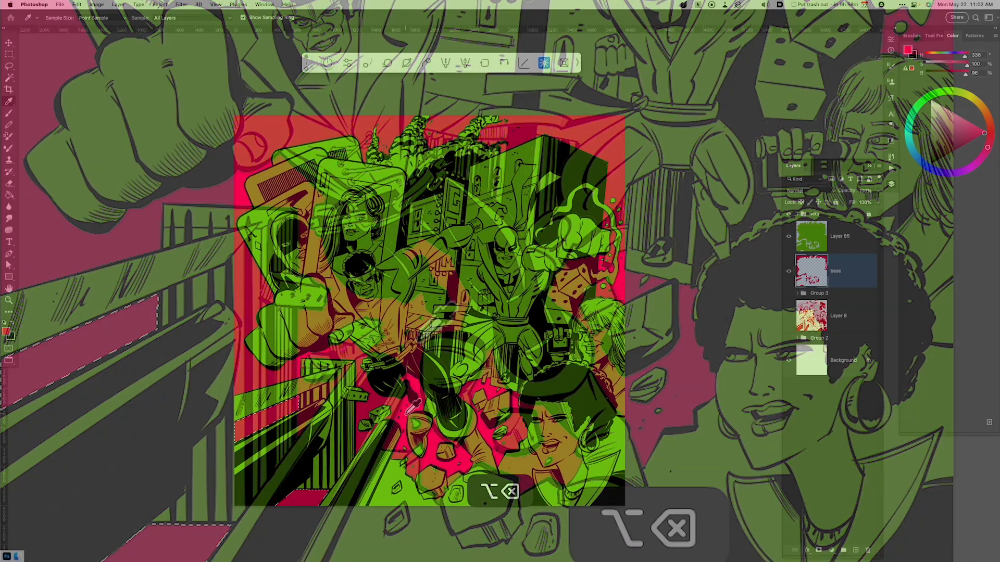
key("super+d")
Rename the red base layer as background and the green layer as elements.
key("super+equal")
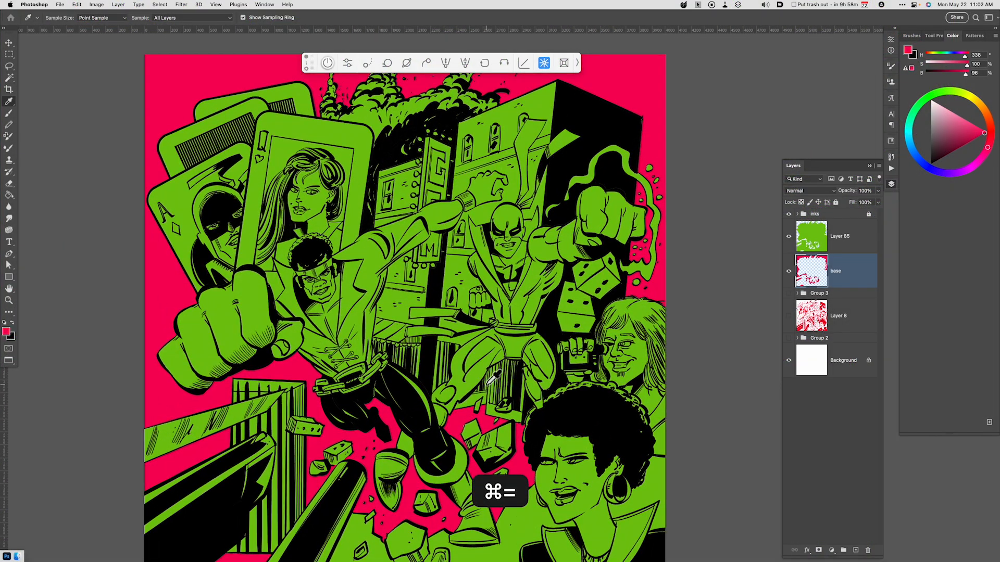
double_click(835, 271)
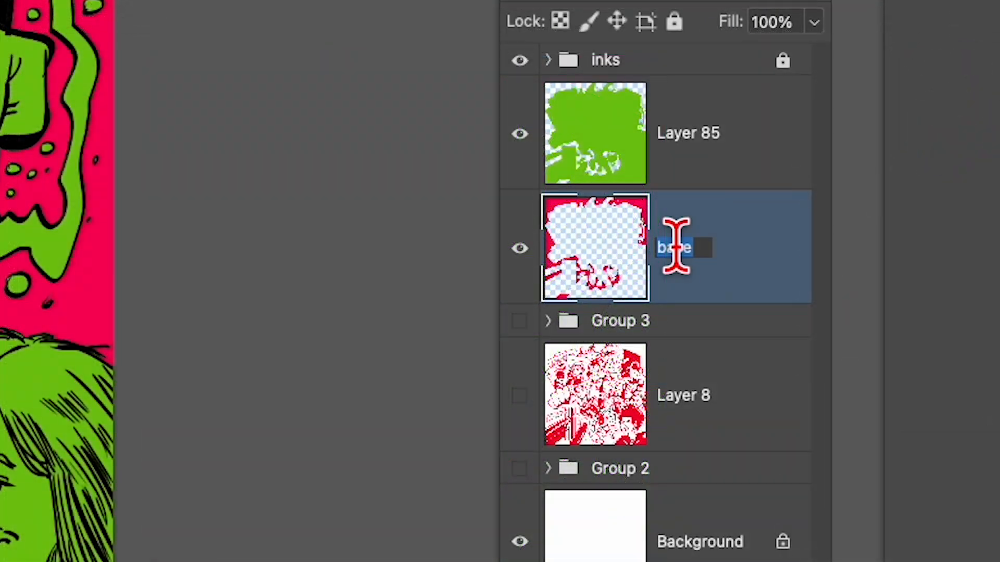
type("backgreound")
key("Return")
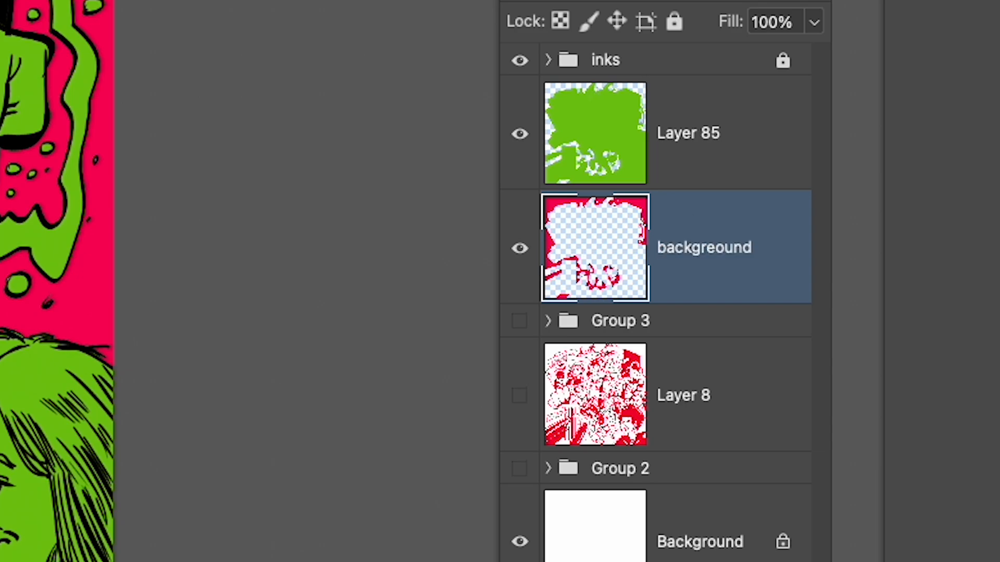
double_click(682, 130)
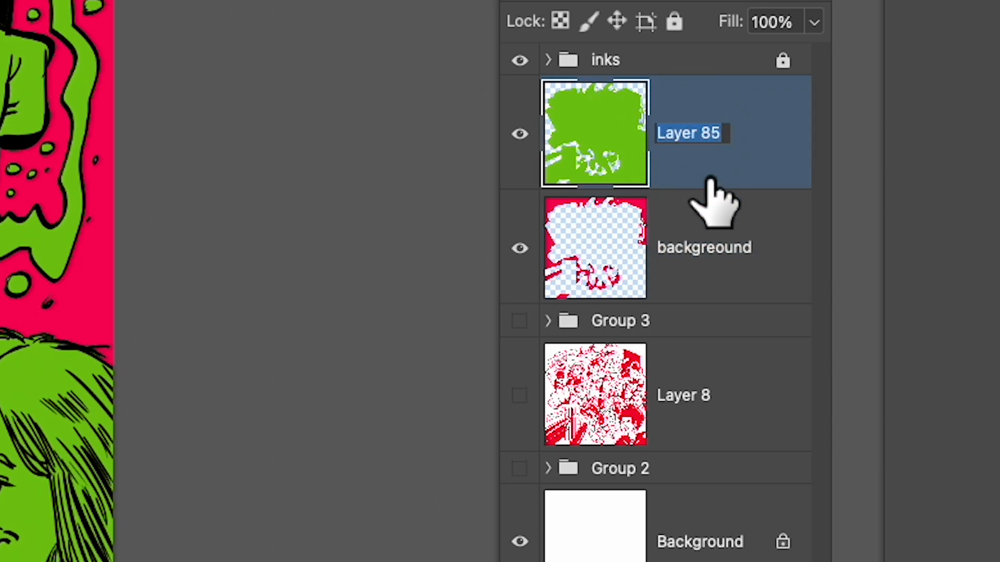
type("elements")
key("Return")
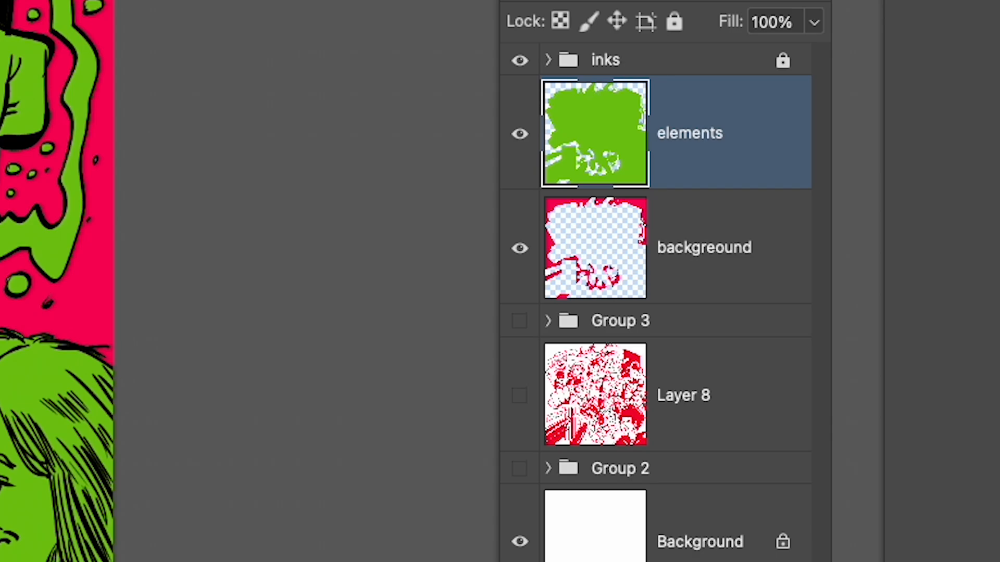
double_click(717, 244)
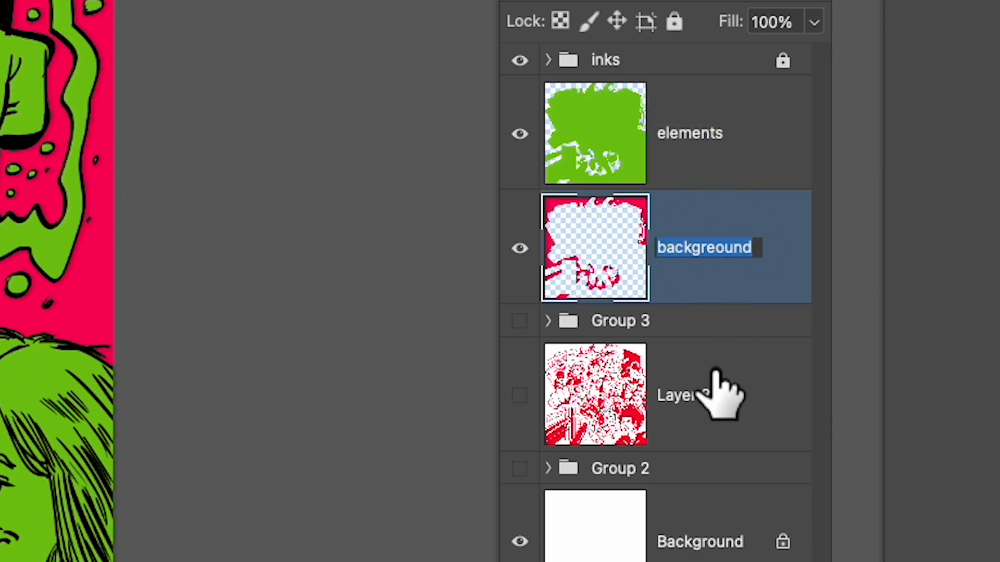
type("background")
key("Return")
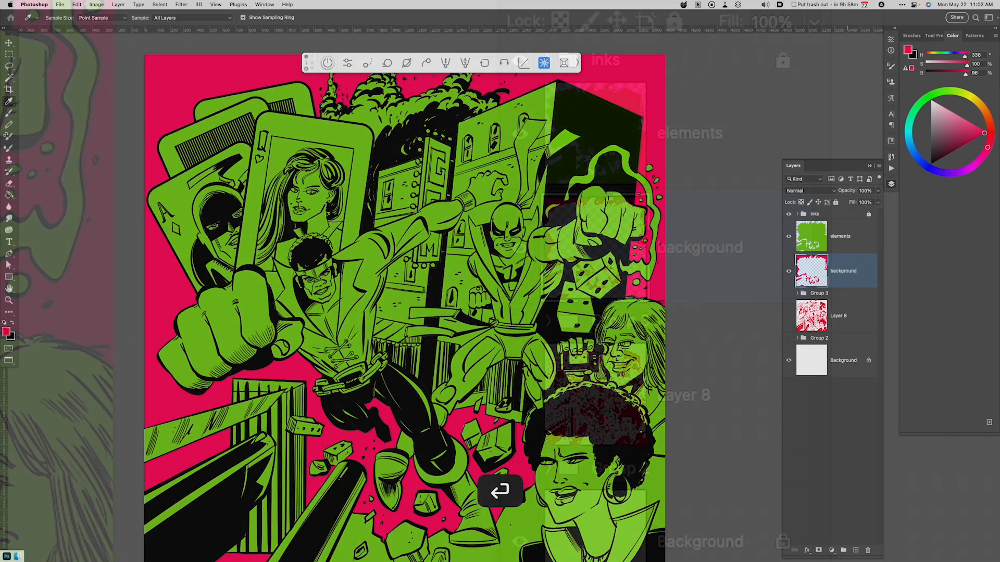
Select the masked figure's costume on the elements layer with the Magic Wand and copy it to a new layer.
key("super+minus")
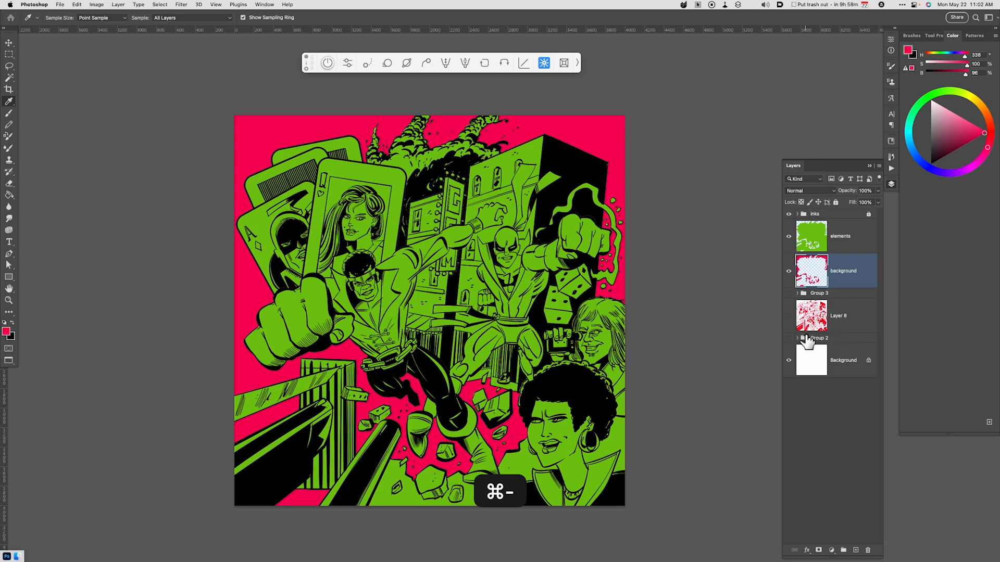
left_click(842, 239)
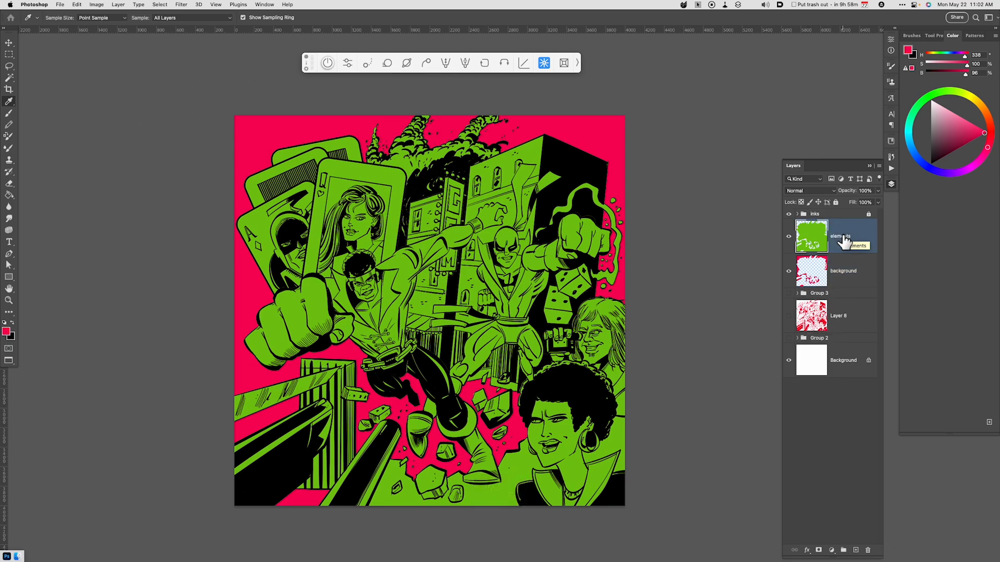
key("w")
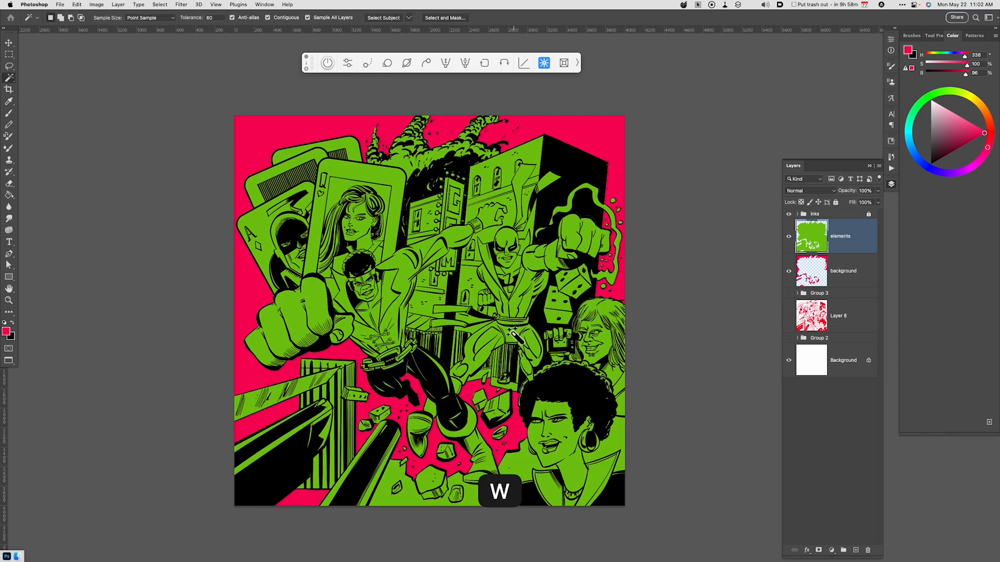
left_click(499, 335)
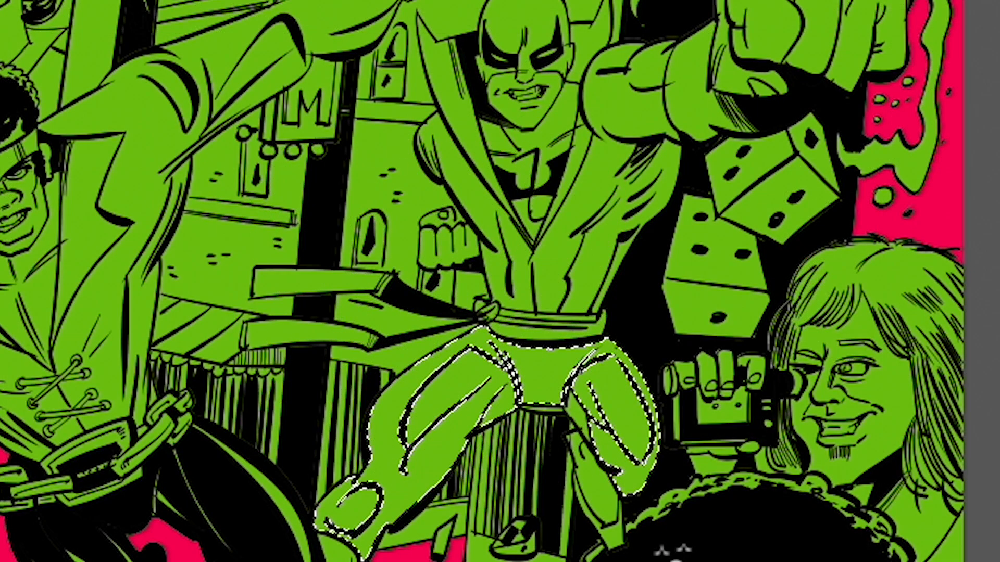
left_click(544, 290)
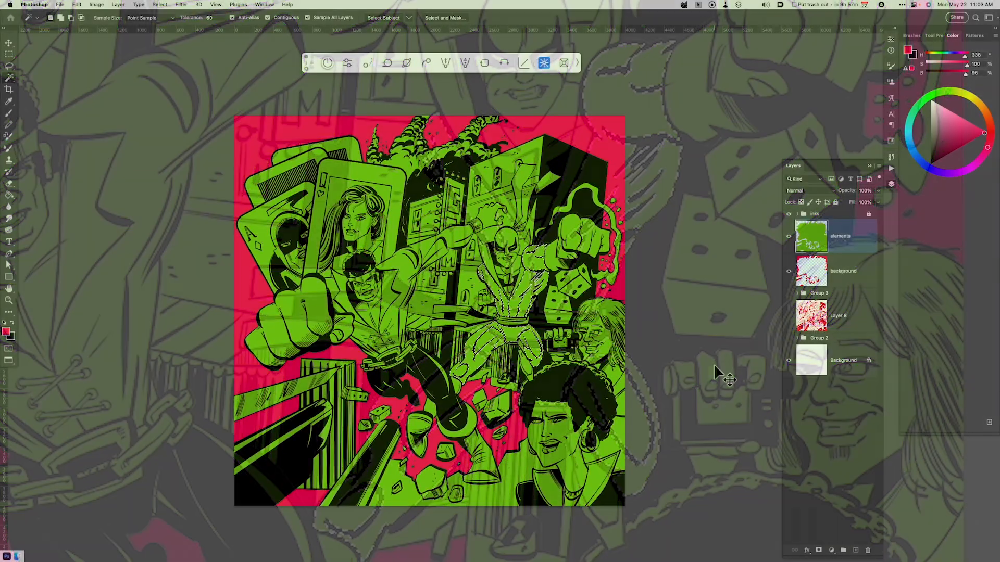
key("super+j")
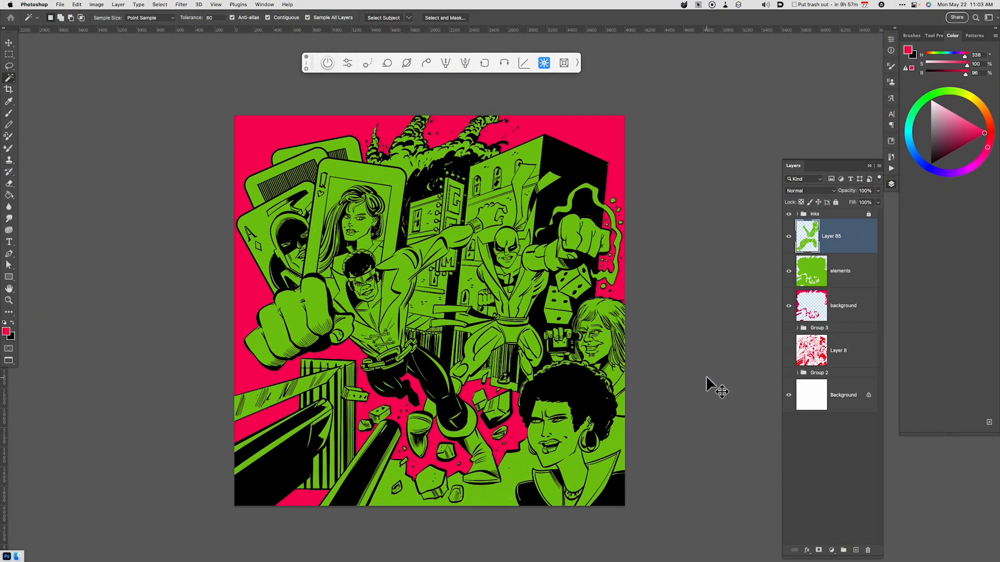
Shift the copied costume to a darker green using Hue/Saturation with Hue +18 and Lightness -25.
key("super+u")
left_click_drag(797, 514, 787, 516)
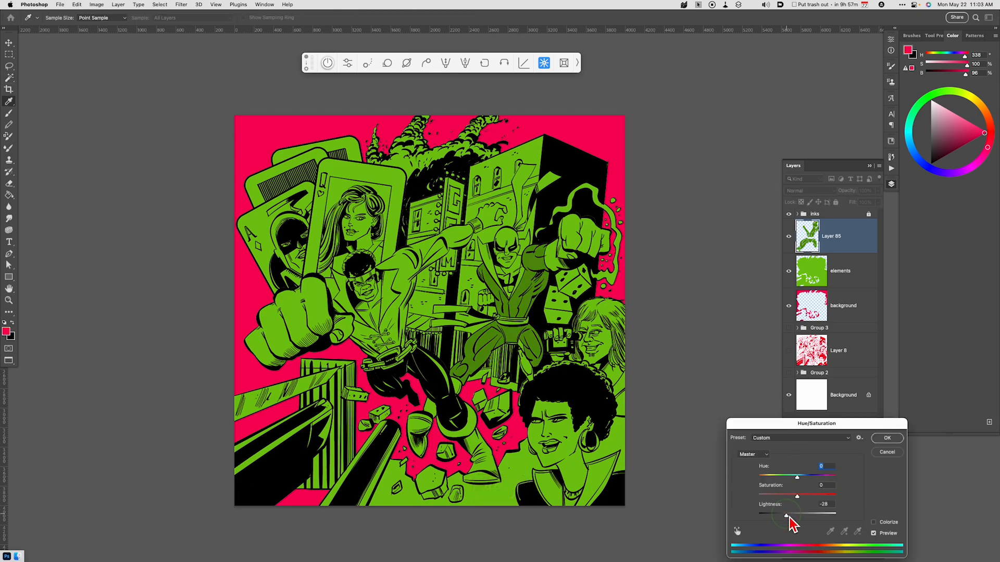
left_click_drag(803, 478, 806, 478)
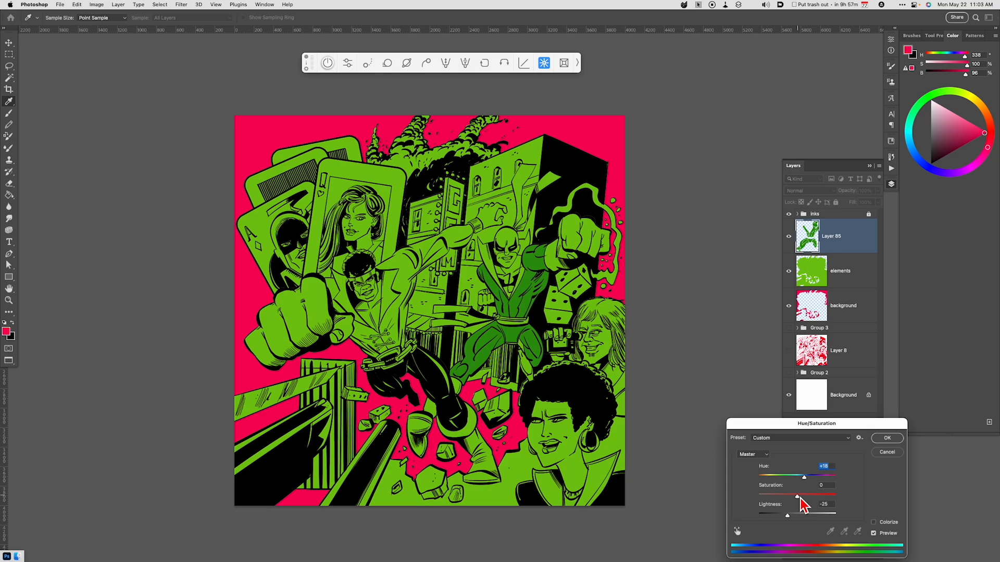
left_click(885, 438)
Select the missed sliver between the masked figure's thighs, fill it with the dark green sampled from the costume, and deselect.
key("w")
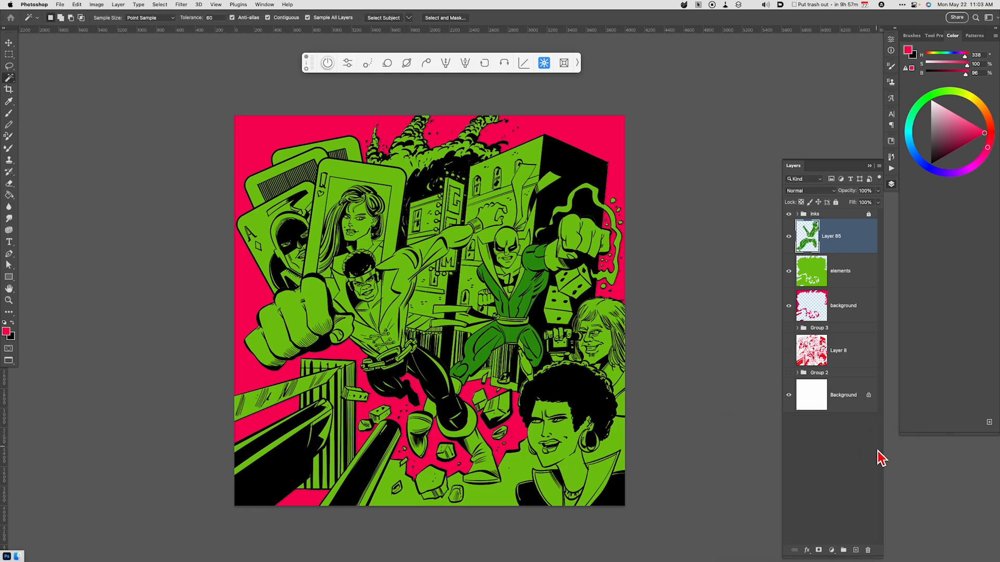
key("super+equal")
key("super+equal")
key("w")
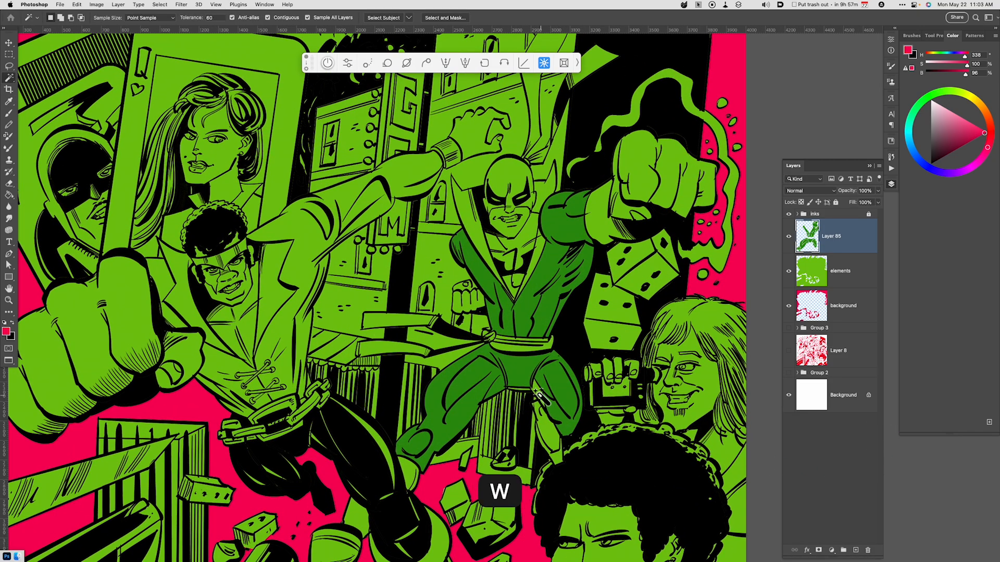
left_click(524, 389, "shift")
key("super+z")
left_click(527, 388, "shift")
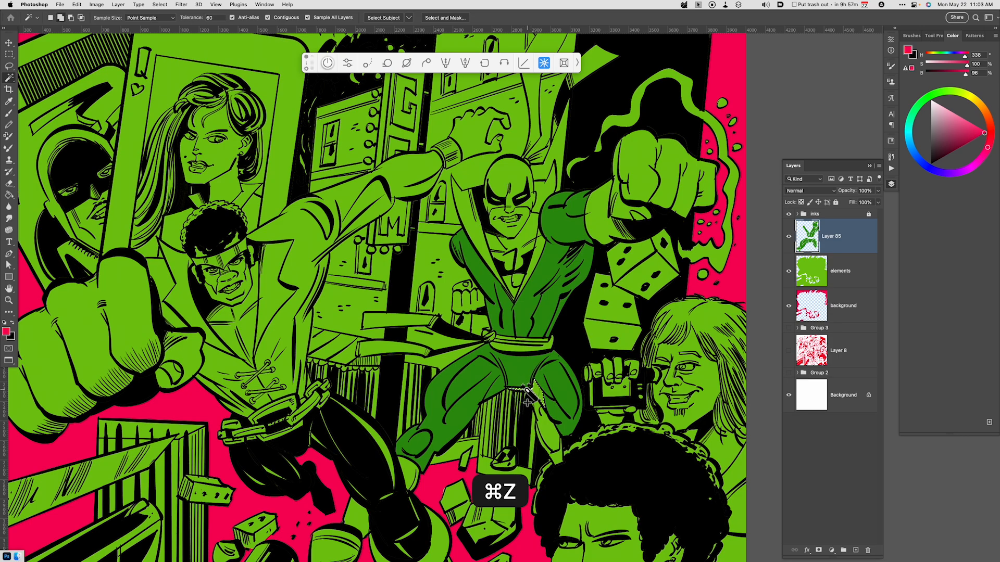
key("i")
left_click(532, 371)
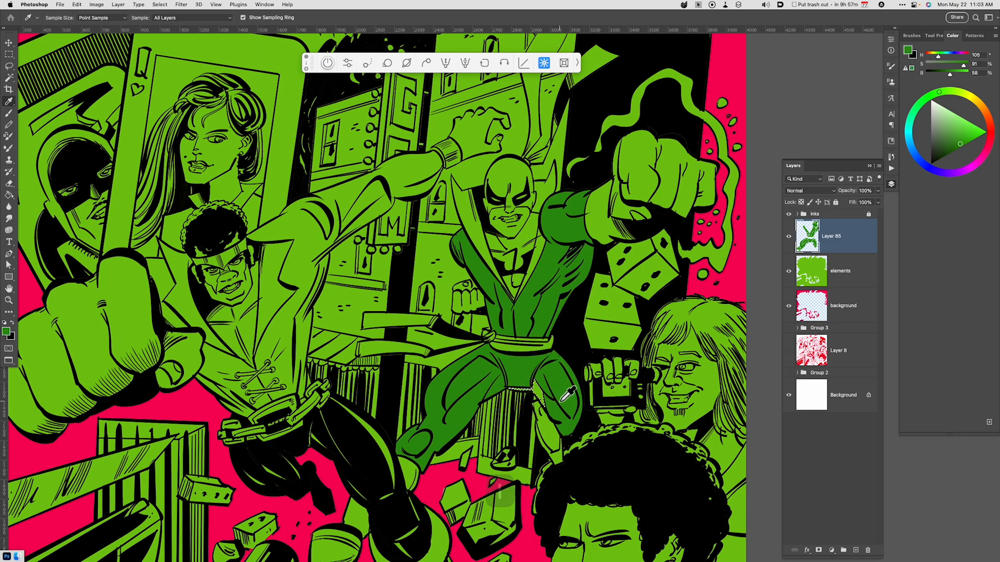
key("alt+BackSpace")
key("super+d")
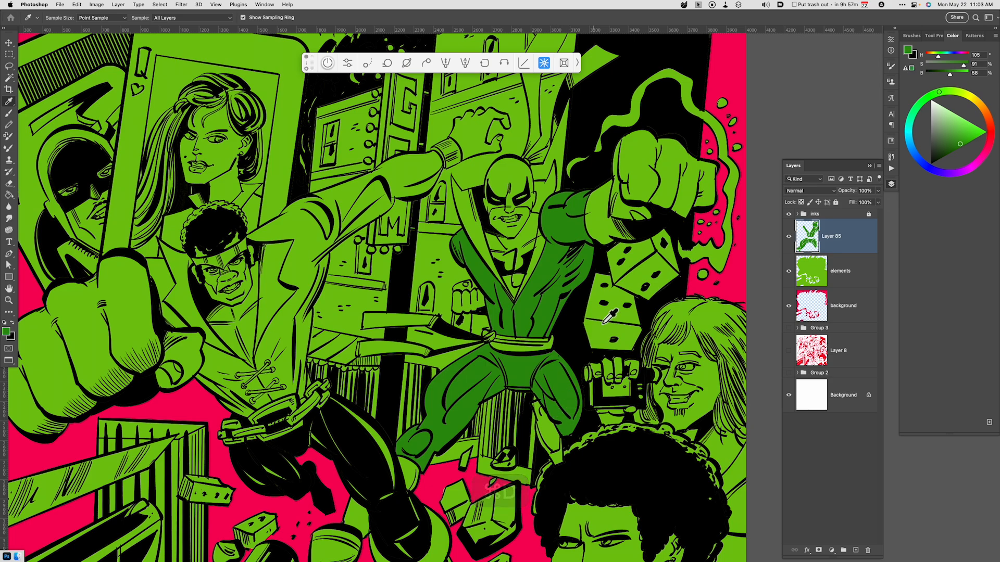
Select the masked figure's raised fist, wrist, bare chest and lowered hand on the elements layer with the Magic Wand.
key("b")
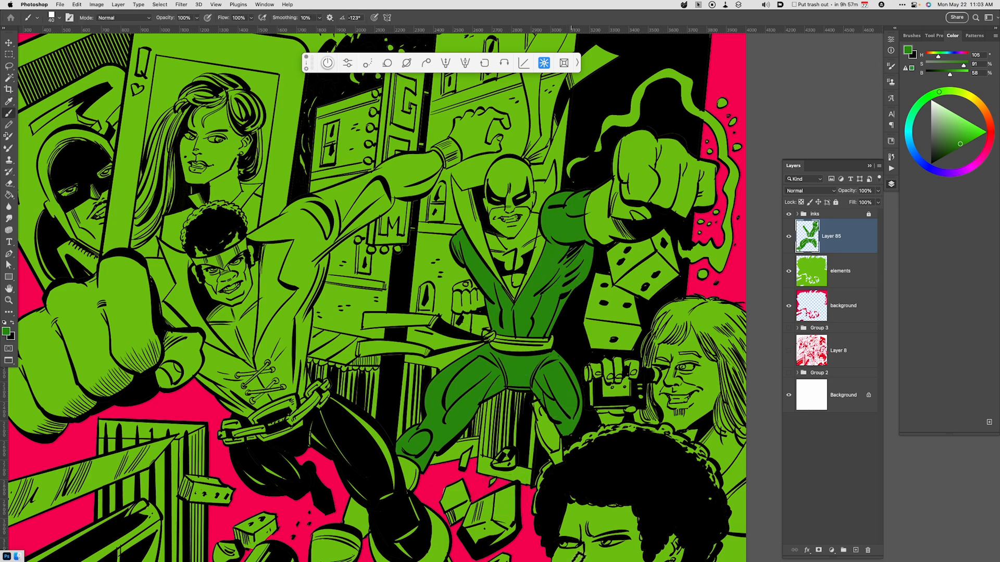
left_click(820, 271)
key("w")
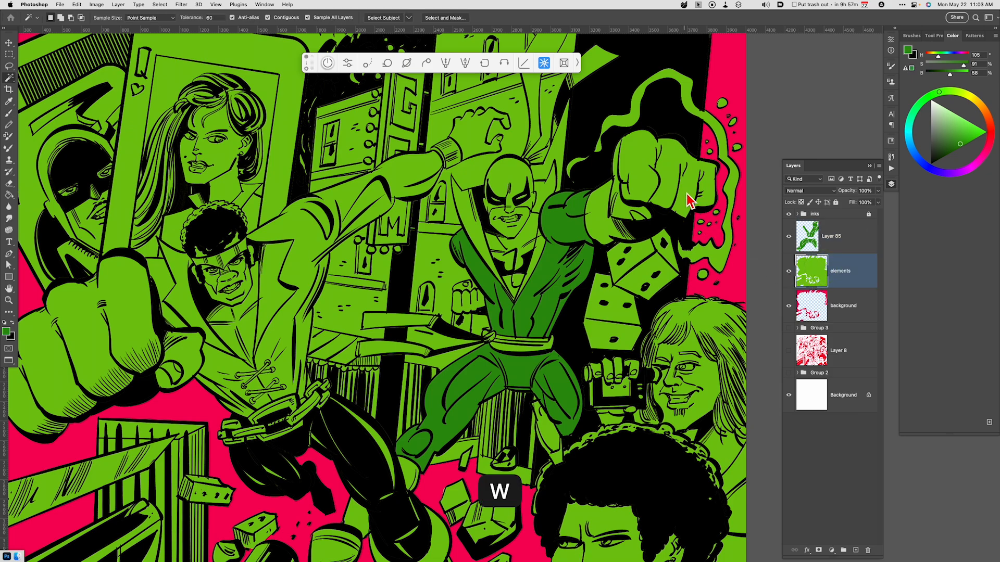
left_click(638, 211)
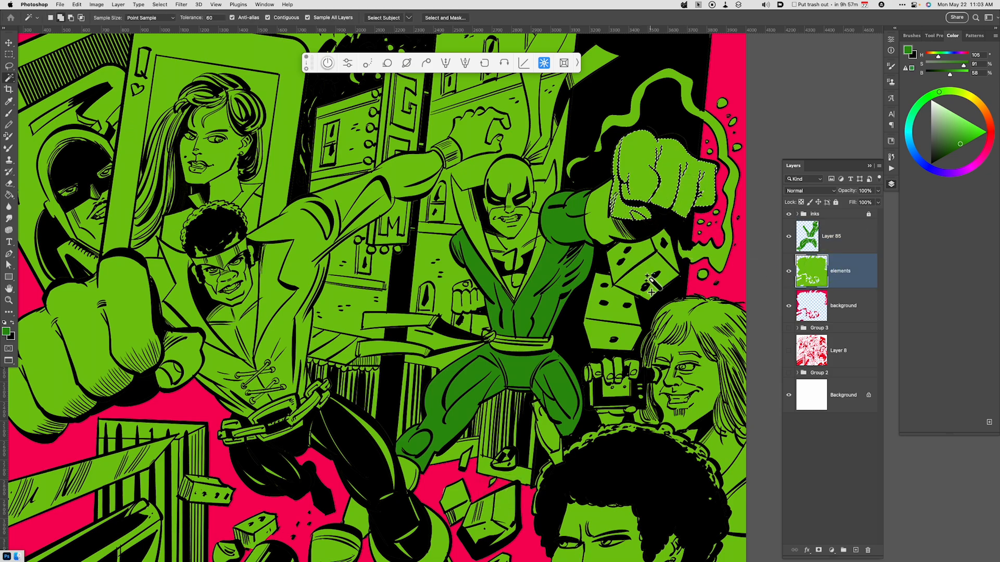
left_click(614, 232, "shift")
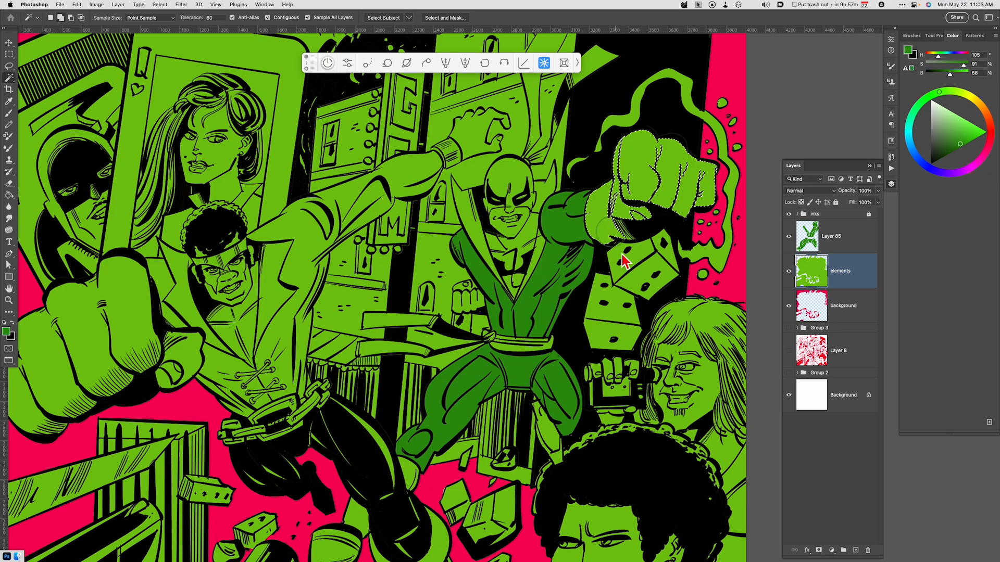
left_click(527, 263, "shift")
left_click(516, 278, "shift")
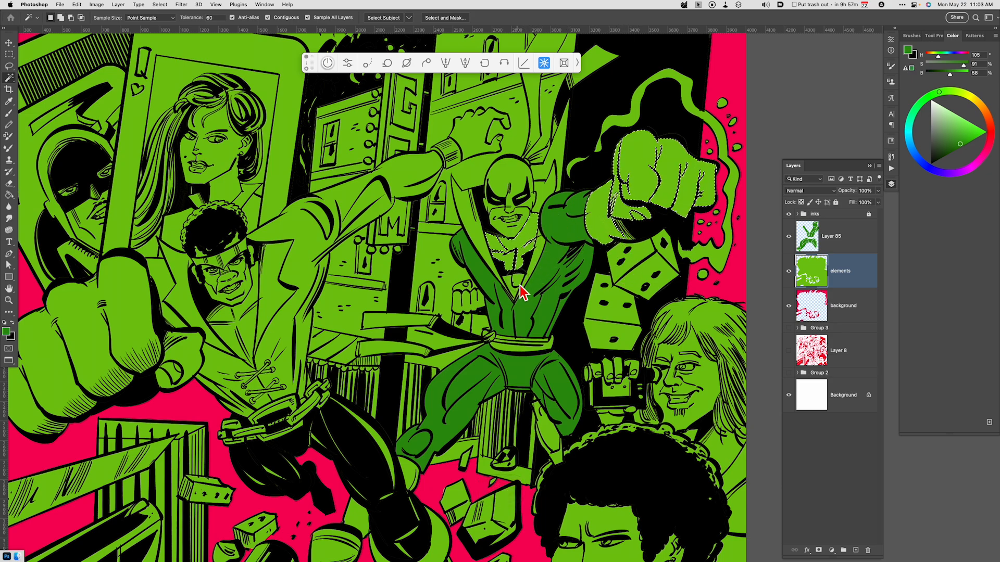
left_click(467, 306, "shift")
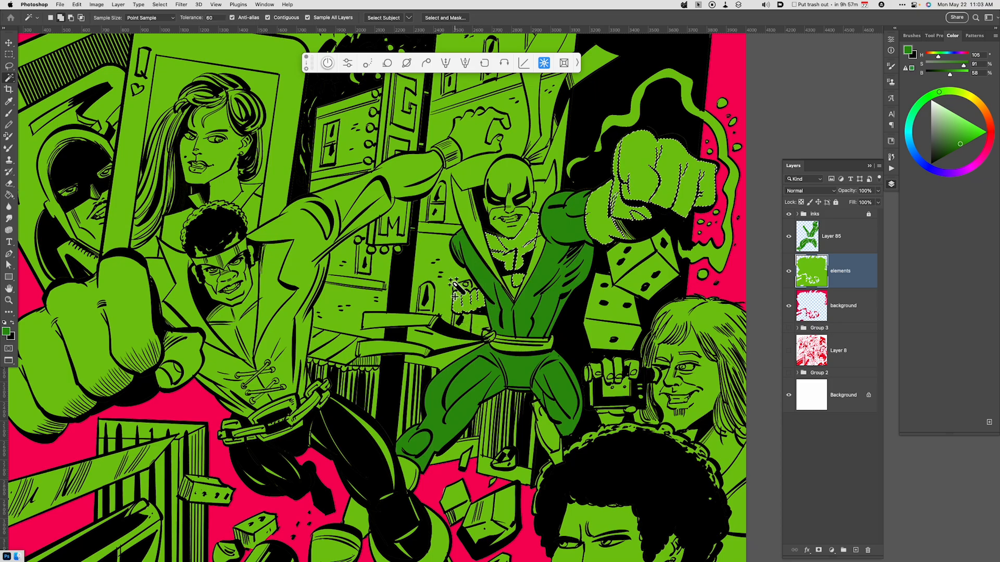
Add the missed parts of the lowered hand and bare chest to the selection and copy the skin areas to a new layer.
key("super+equal")
key("super+equal")
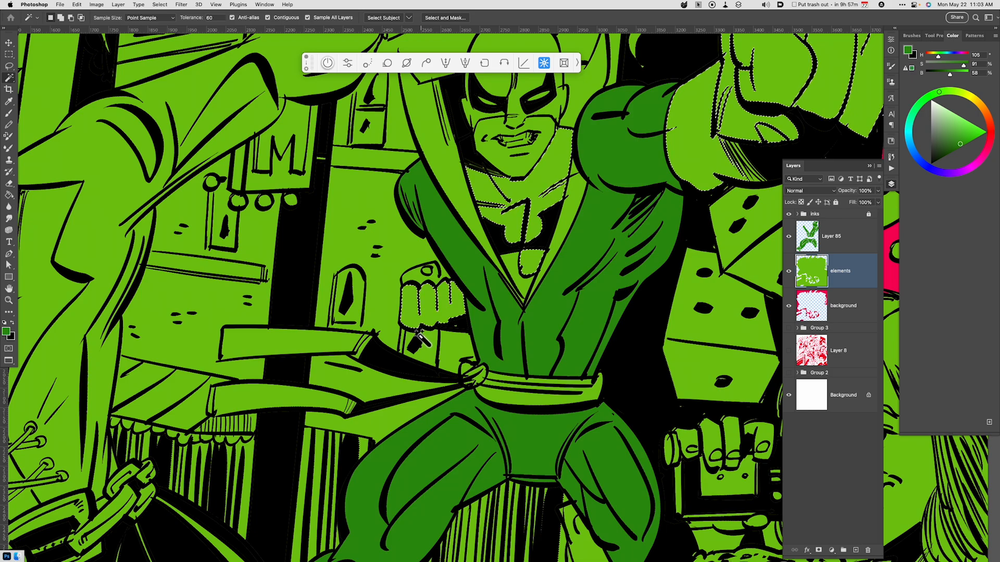
key("l")
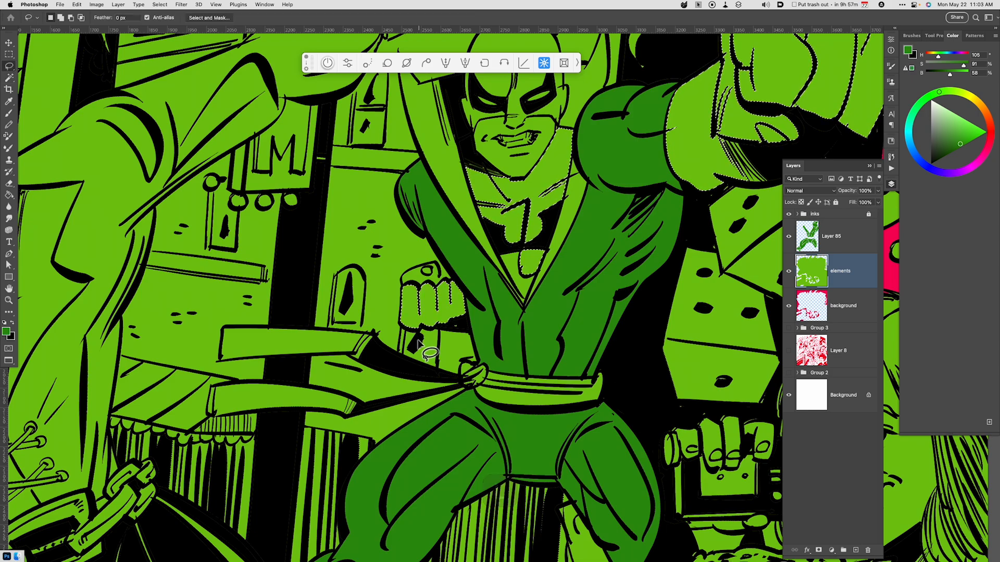
key("shift")
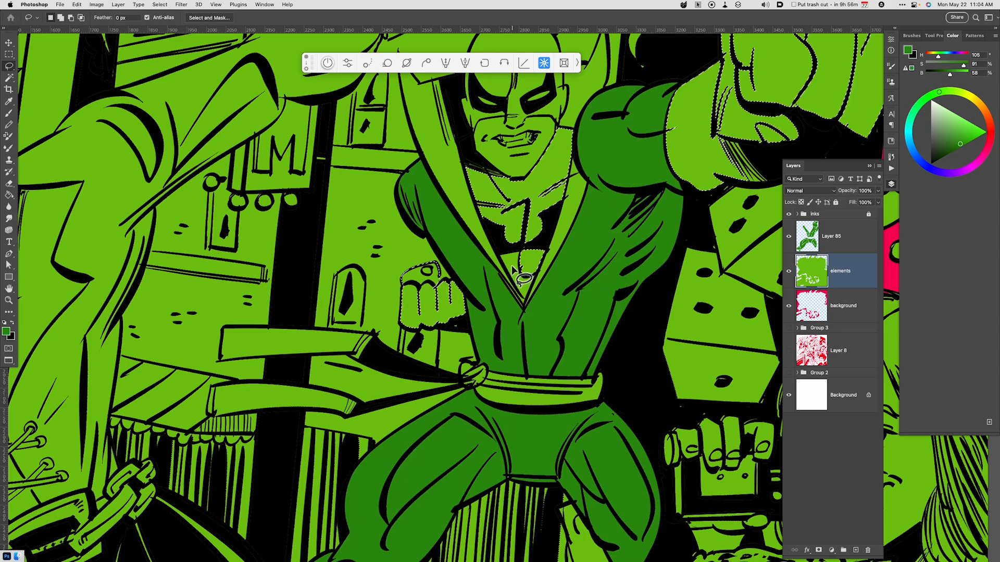
key("w")
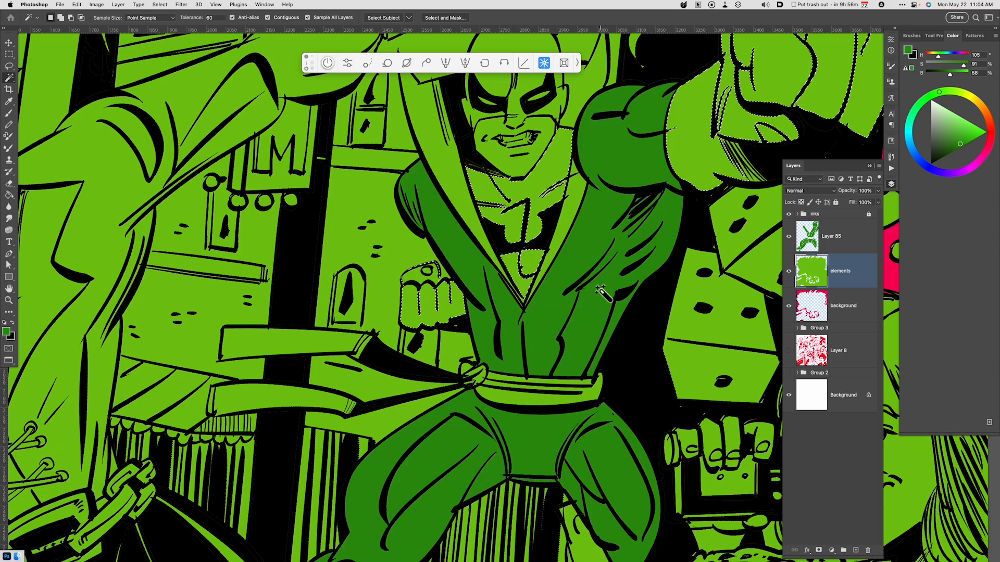
key("space")
left_click_drag(573, 292, 537, 443)
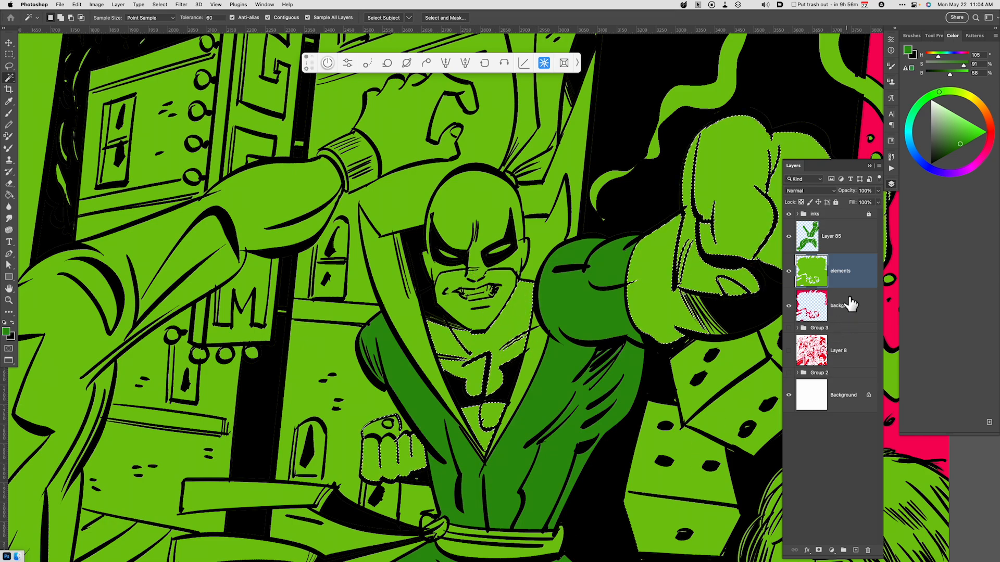
key("super+j")
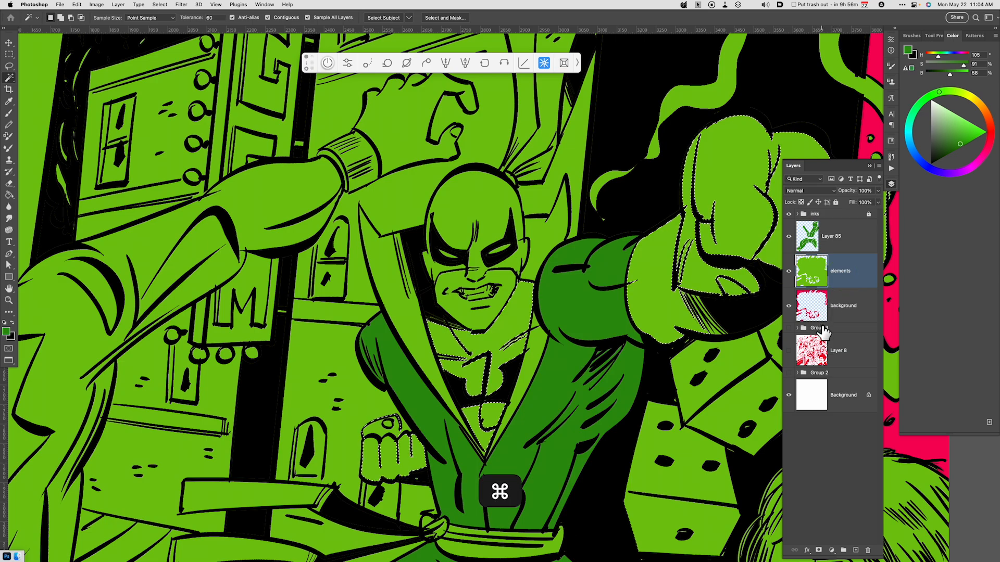
Shift the copied skin areas to a tan flesh tone using Hue/Saturation with Hue -42, Saturation +18 and Lightness +43.
key("super+u")
left_click_drag(797, 476, 818, 479)
left_click_drag(817, 478, 787, 484)
left_click_drag(806, 517, 817, 517)
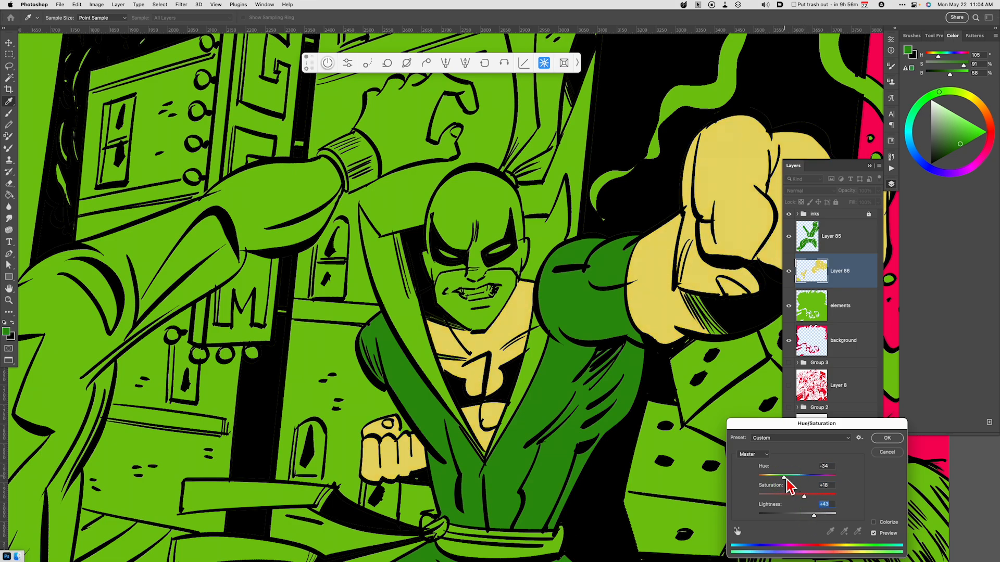
left_click_drag(787, 481, 783, 481)
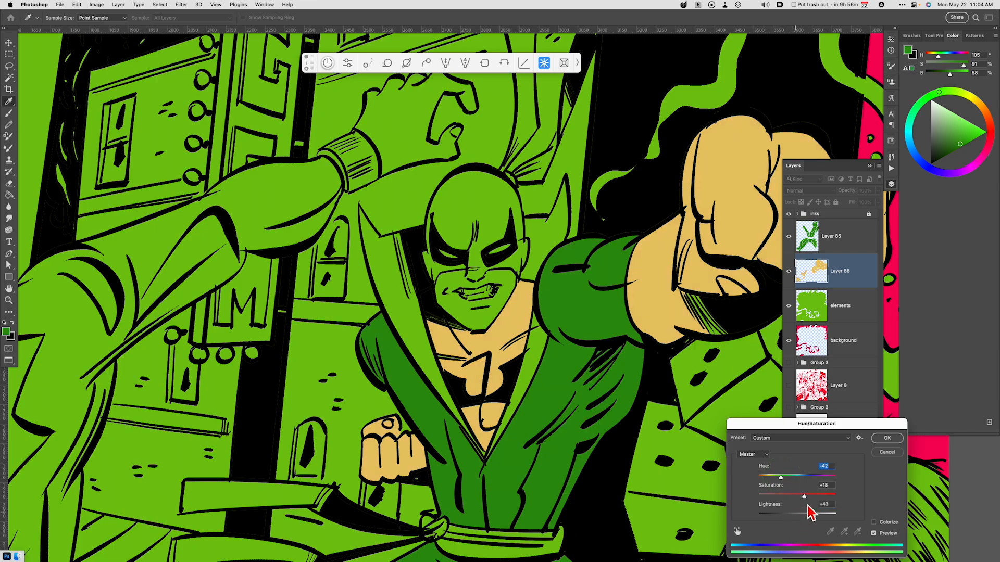
left_click(888, 439)
Sample the tan skin colour and brush it under the masked figure's nose and around the mouth to close the line gaps.
key("i")
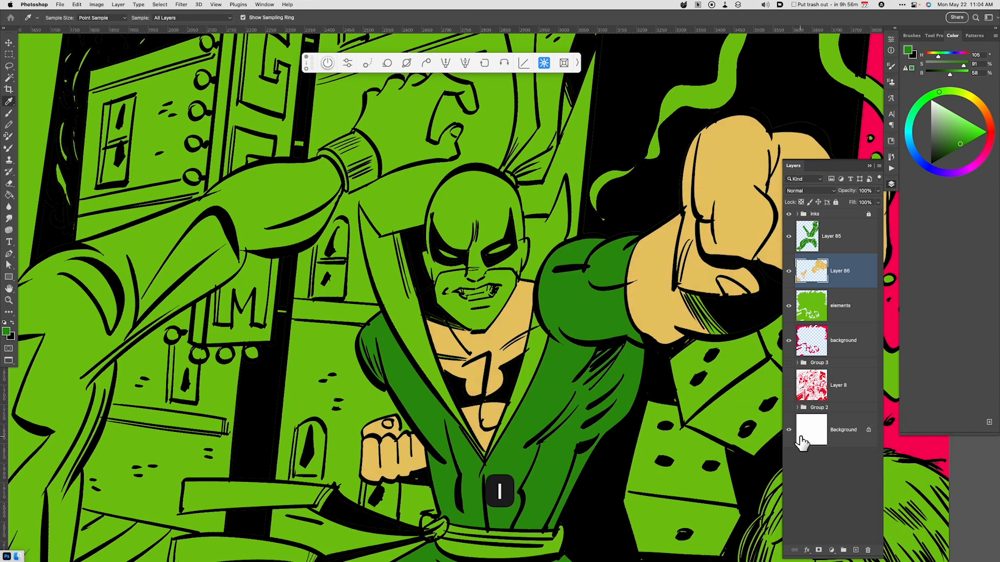
left_click(671, 313)
key("b")
mouse_move(677, 287)
left_mouse_down()
mouse_move(732, 338)
mouse_move(721, 328)
left_mouse_up()
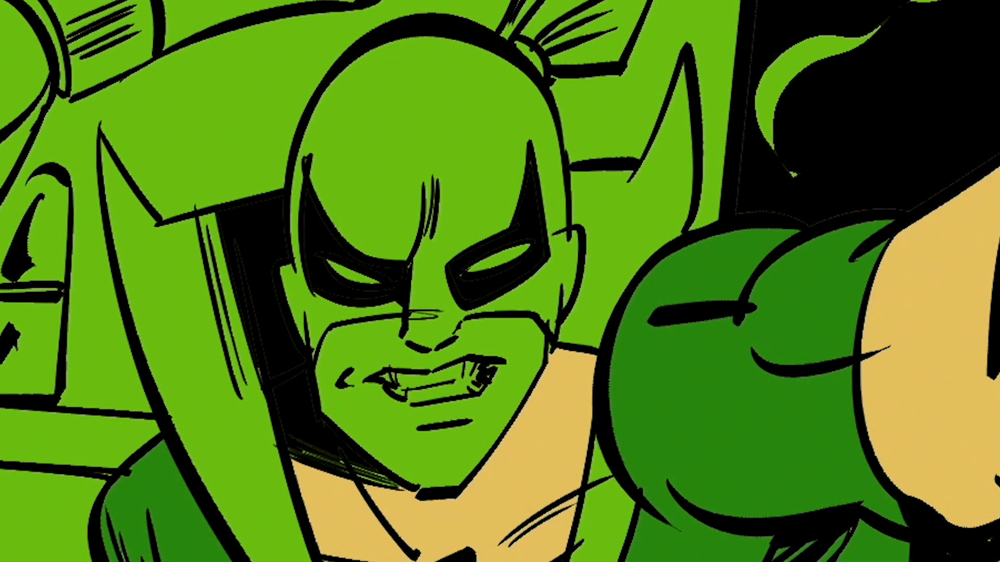
mouse_move(393, 335)
left_mouse_down()
mouse_move(457, 350)
mouse_move(416, 353)
mouse_move(436, 355)
mouse_move(462, 330)
left_mouse_up()
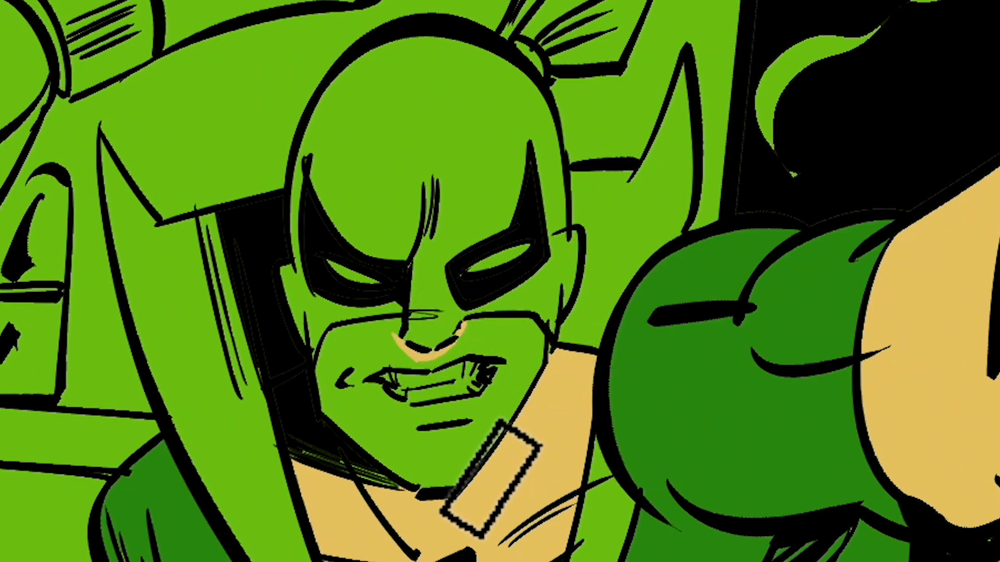
mouse_move(388, 398)
left_mouse_down()
mouse_move(435, 407)
mouse_move(513, 382)
mouse_move(498, 363)
mouse_move(502, 386)
left_mouse_up()
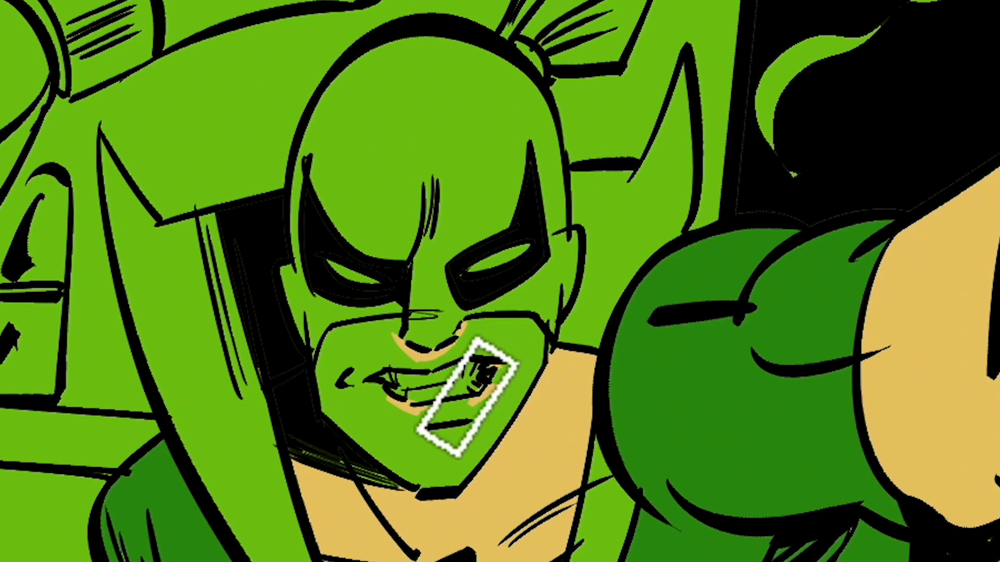
Select the masked figure's exposed lower face, fill it with the sampled skin colour, and deselect.
key("w")
left_click(484, 439)
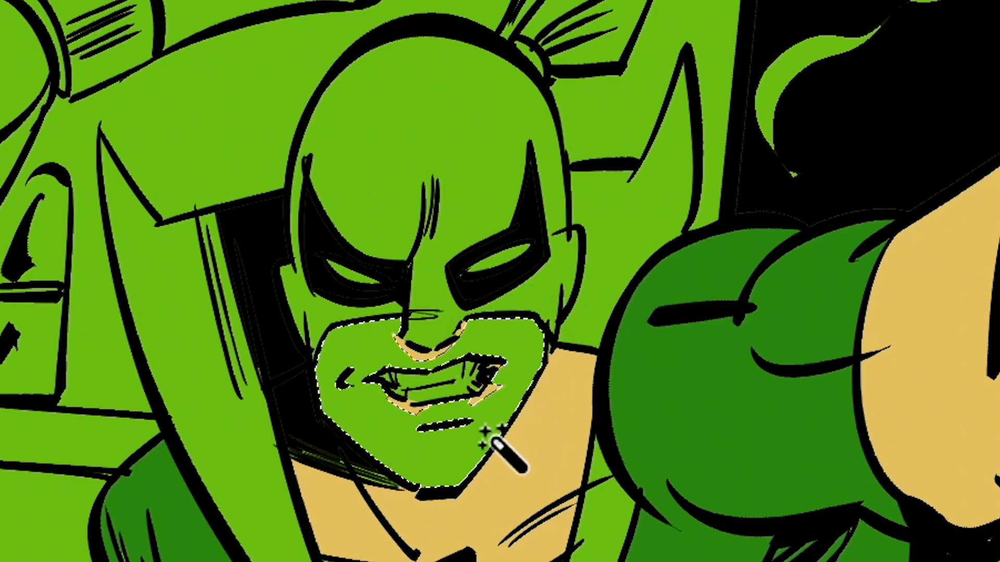
key("alt+BackSpace")
key("super+d")
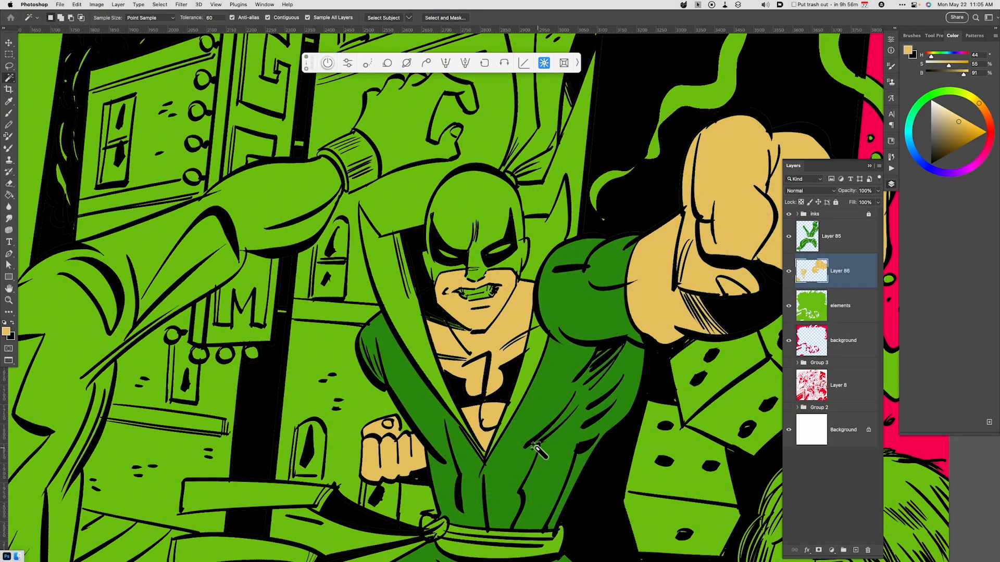
Adjust the skin layer to a pinker, lighter tone using Hue/Saturation with Hue -9, Saturation +2 and Lightness +17.
key("super+minus")
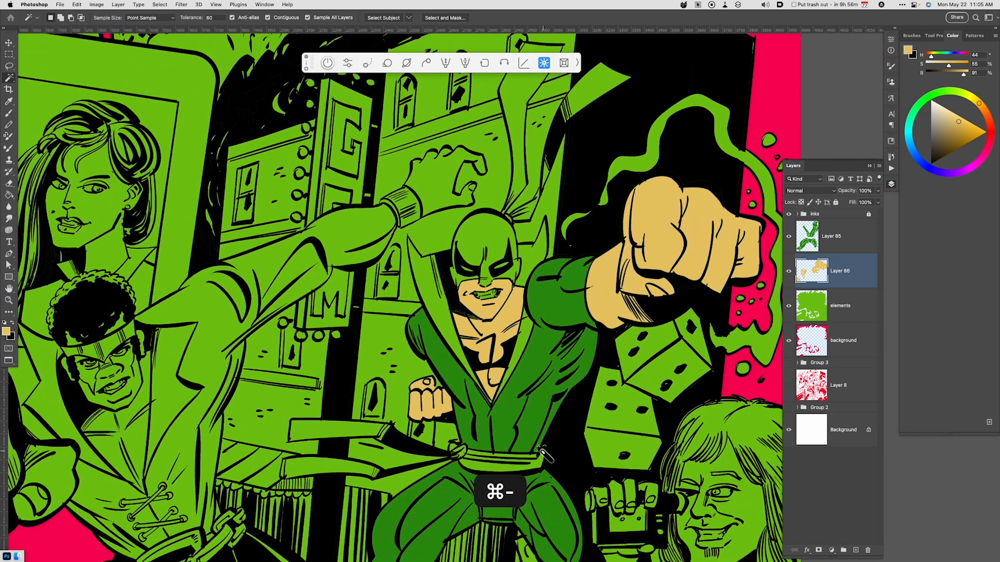
key("space")
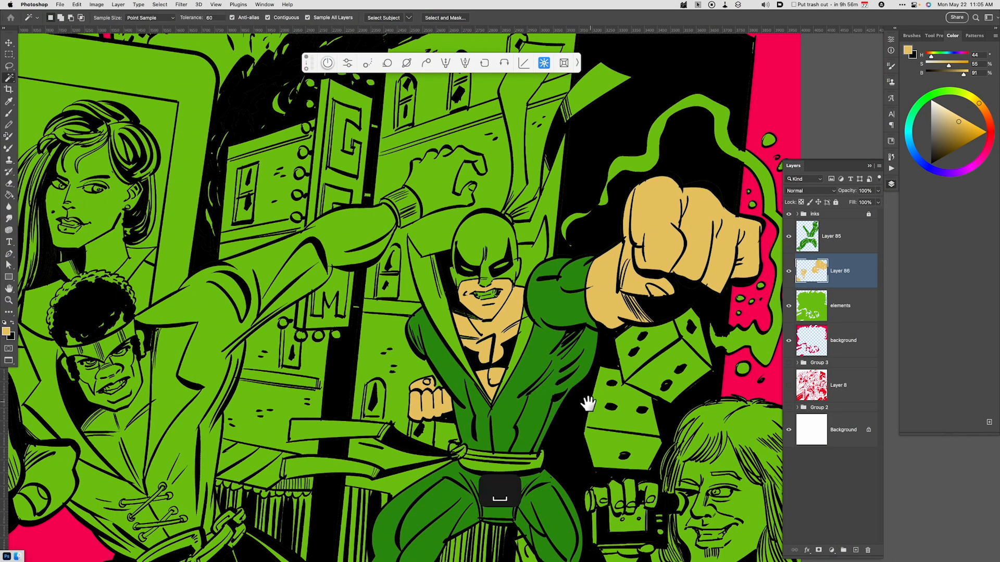
left_click_drag(585, 401, 526, 417)
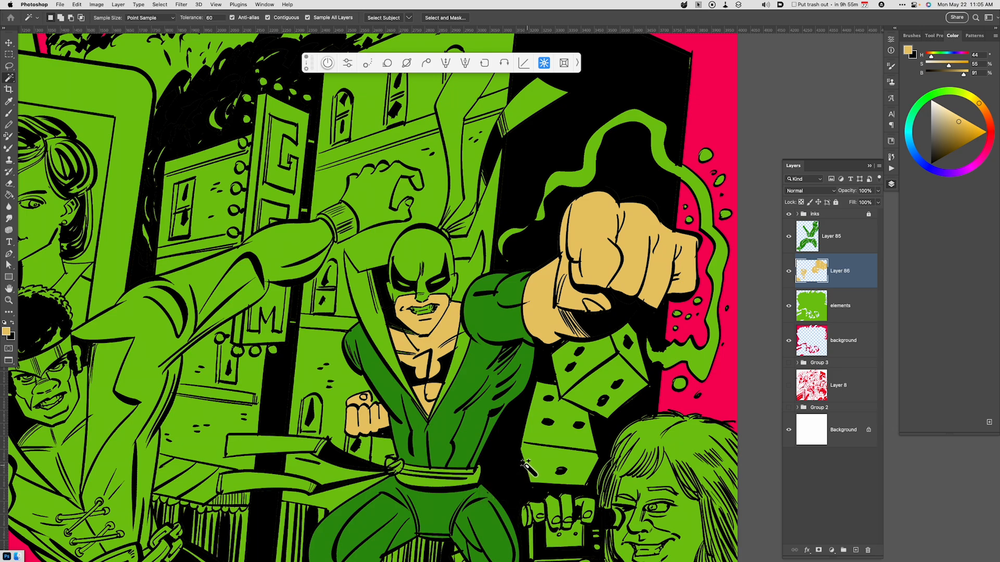
key("super+u")
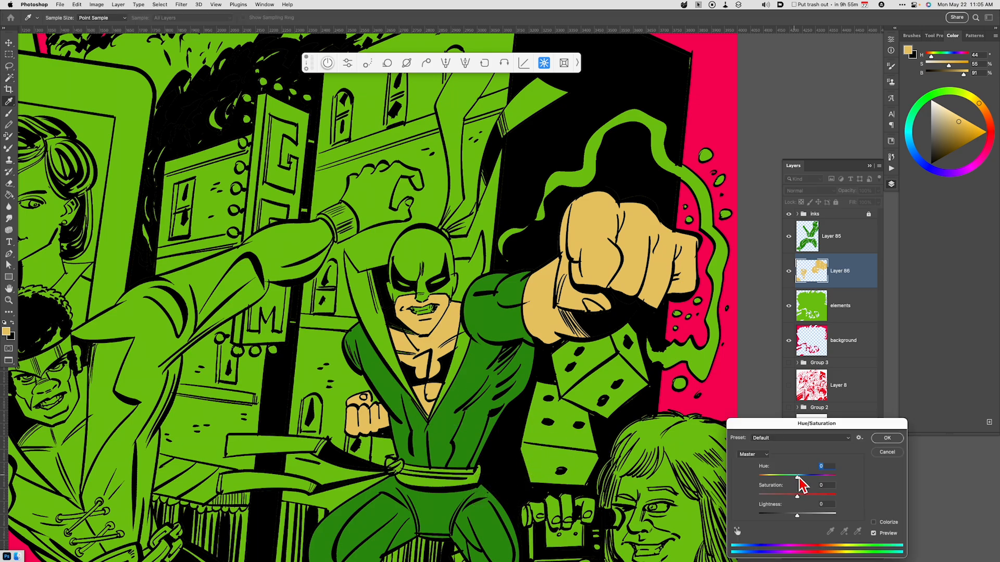
left_click_drag(797, 477, 804, 514)
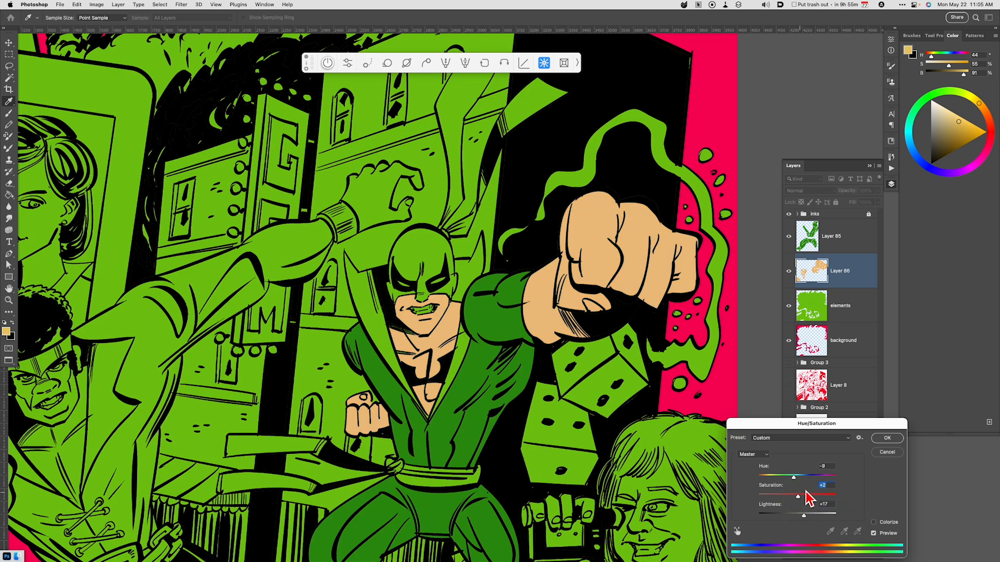
left_click(887, 439)
Select the masked figure's mask and every section of the pointed collar on the elements layer with the Magic Wand.
key("super+minus")
key("super+minus")
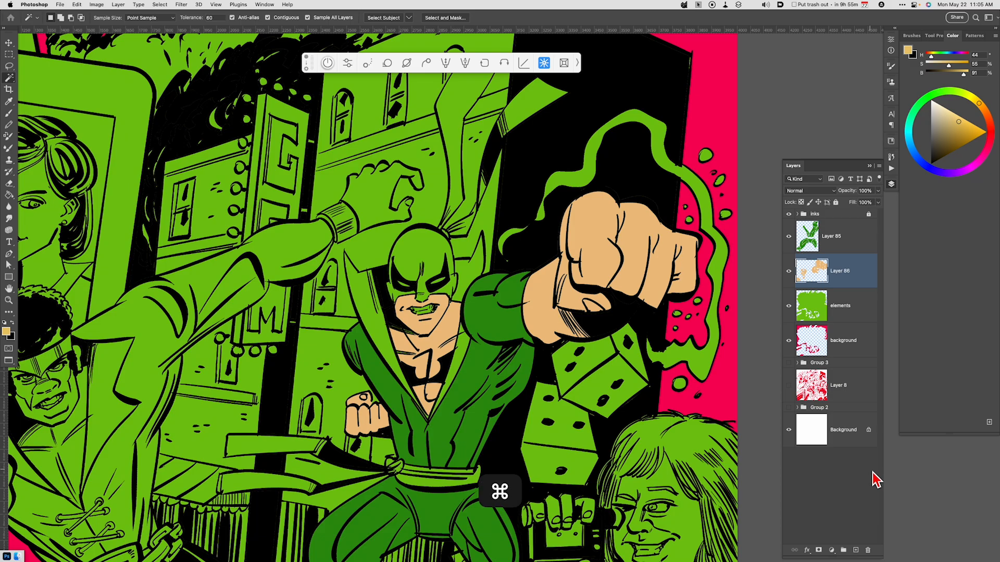
key("super+equal")
key("super+equal")
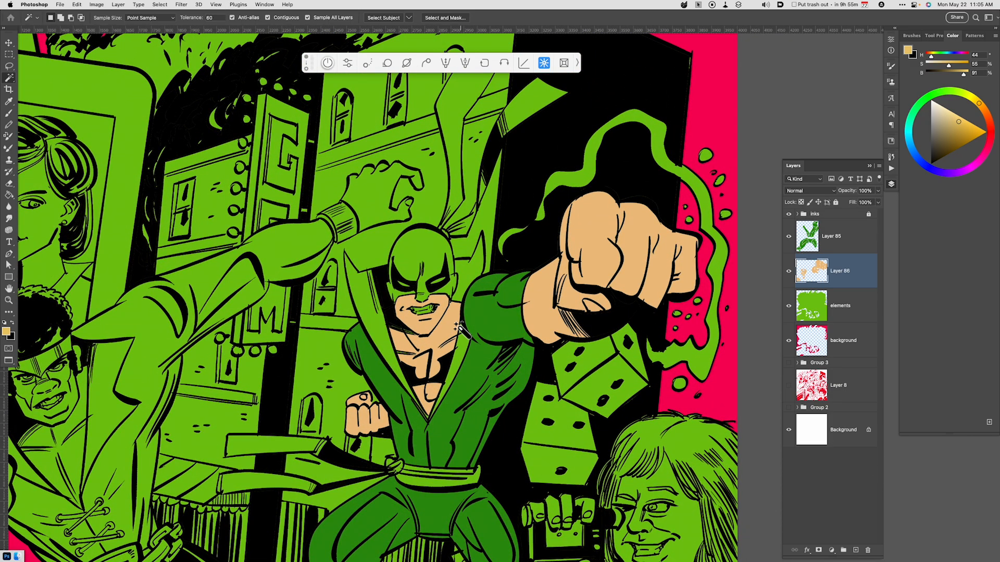
left_click(842, 309)
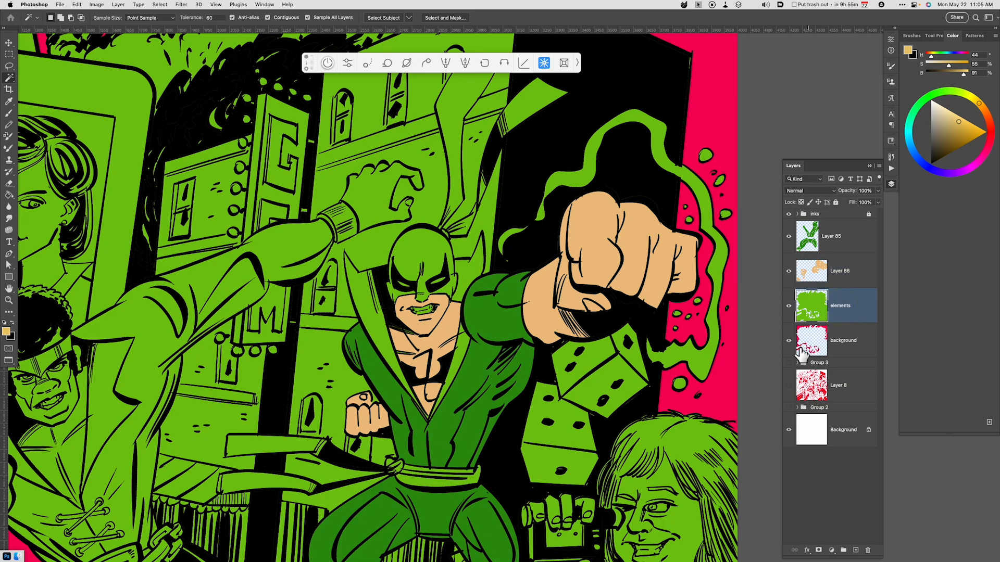
left_click(432, 251)
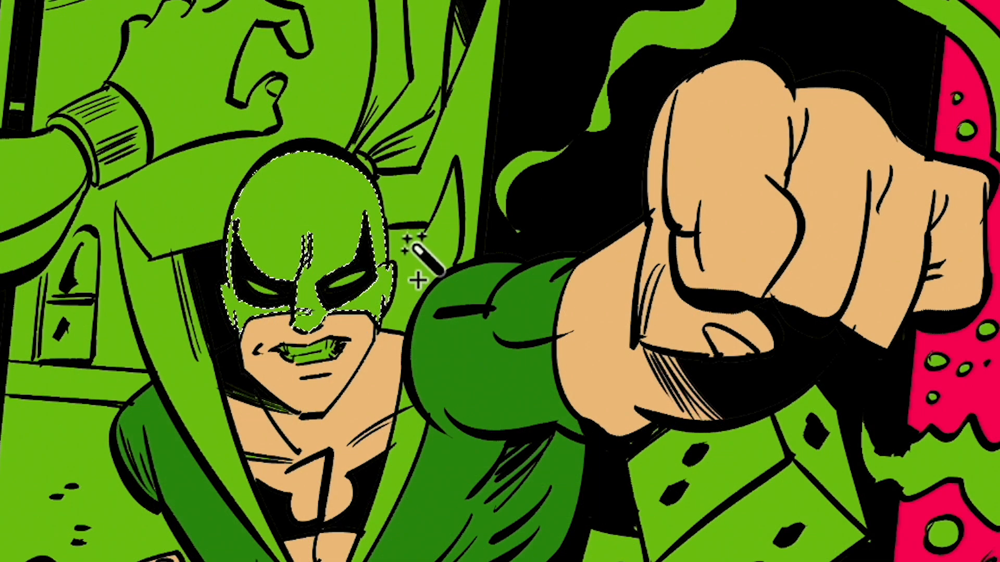
left_click(464, 266, "shift")
left_click(187, 374, "shift")
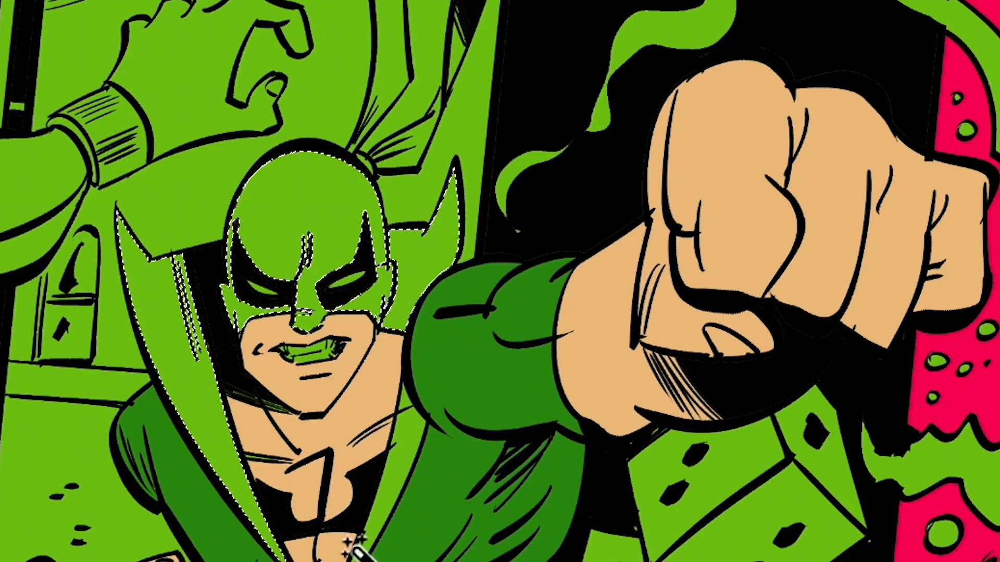
left_click(381, 500, "shift")
left_click(402, 400, "shift")
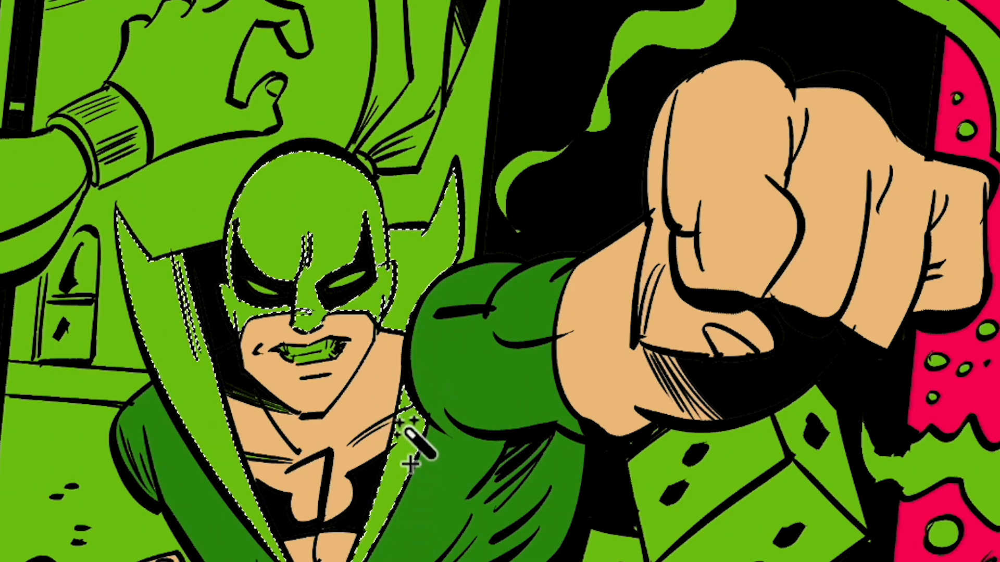
Add the mask's knot and the two long ribbon tails to the selection with the Magic Wand.
left_click(369, 163, "shift")
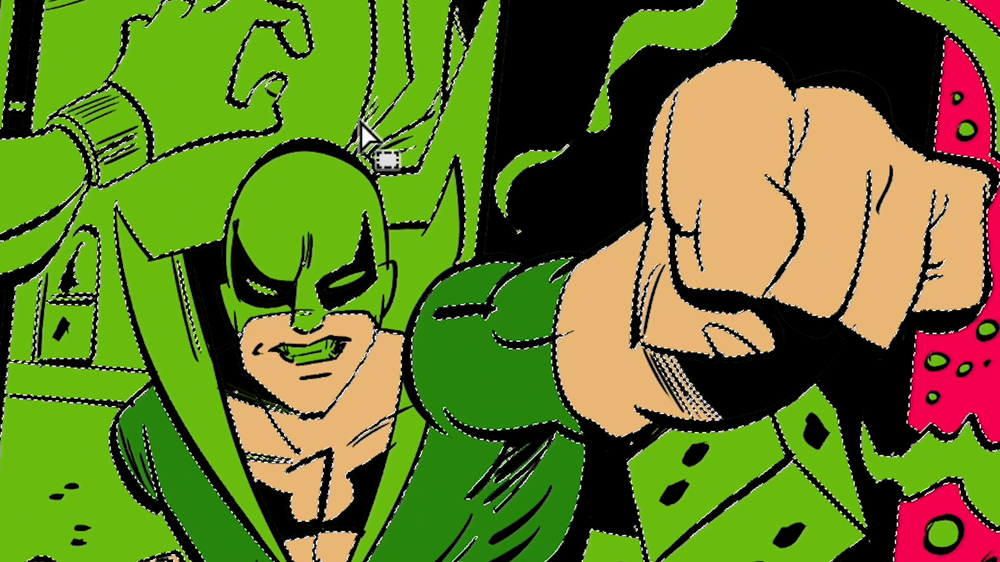
left_click(374, 176)
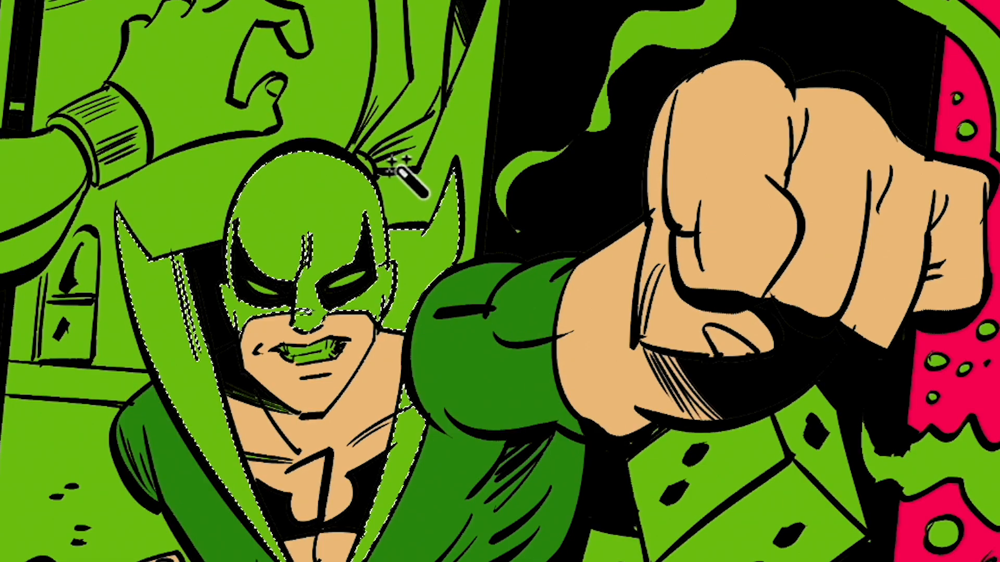
left_click(366, 162, "shift")
left_click(410, 133, "shift")
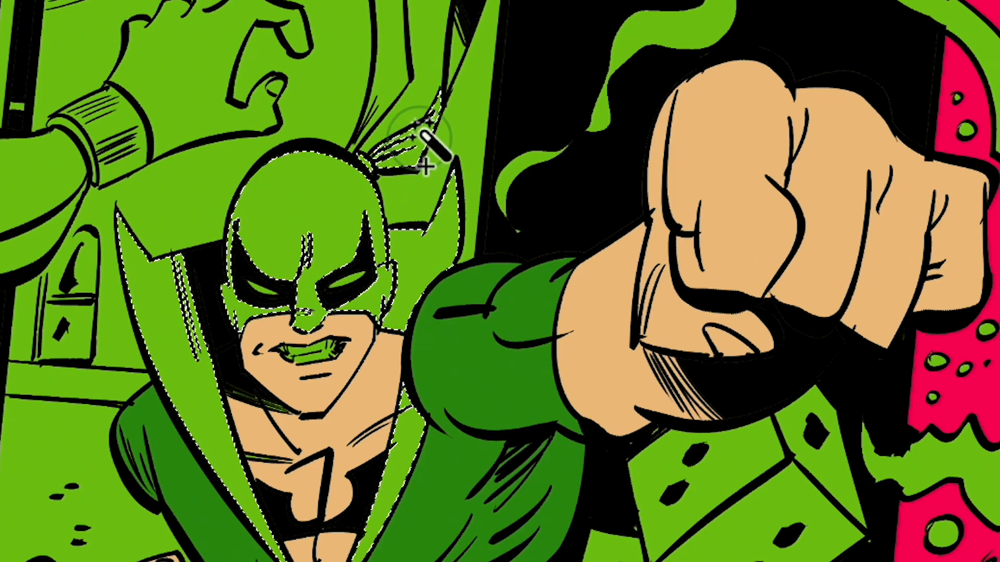
left_click(452, 56, "shift")
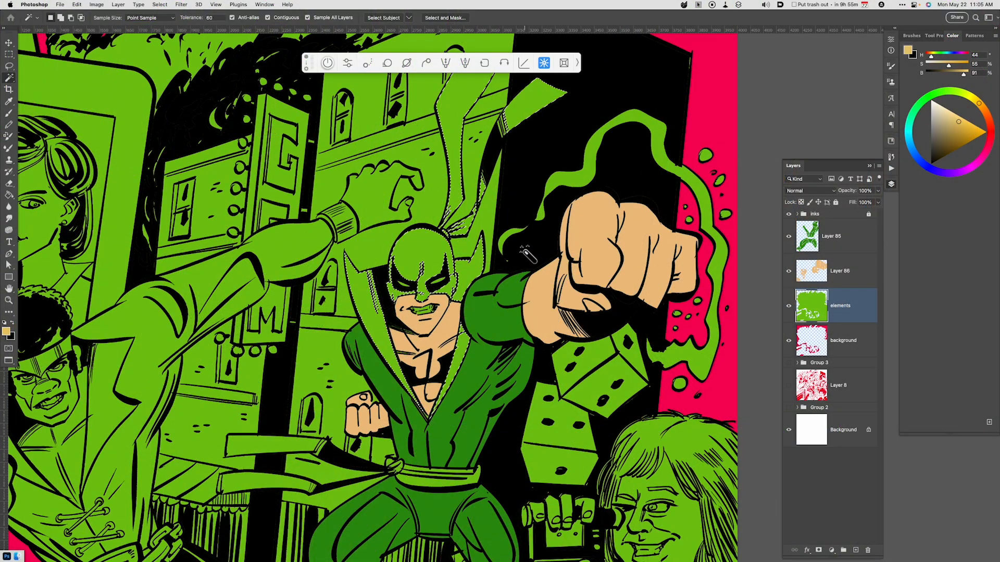
key("space")
left_click_drag(534, 285, 513, 380)
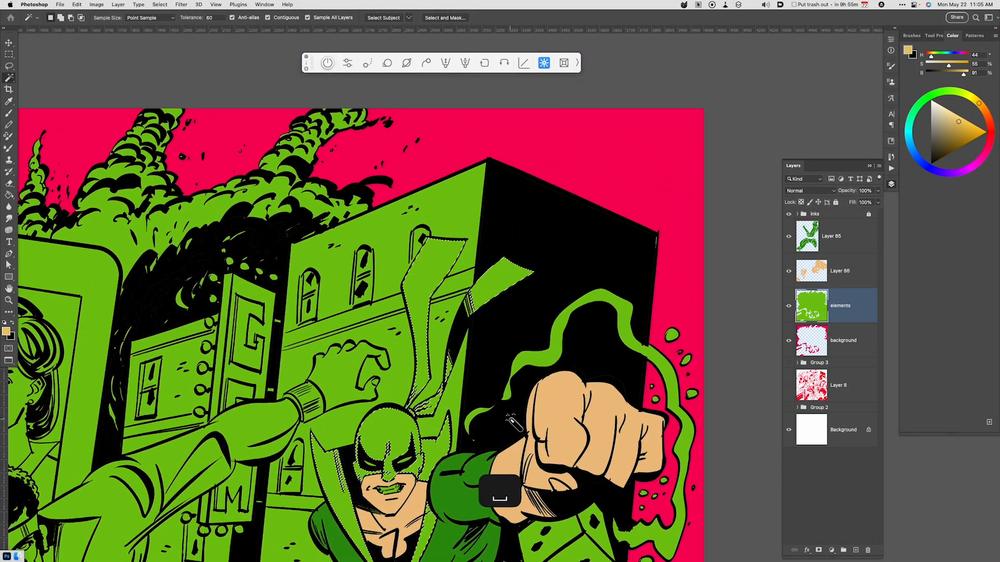
Lasso the hatched fold of the mask's ribbon and the small hatched gap lower down into the selection.
key("super+equal")
key("super+equal")
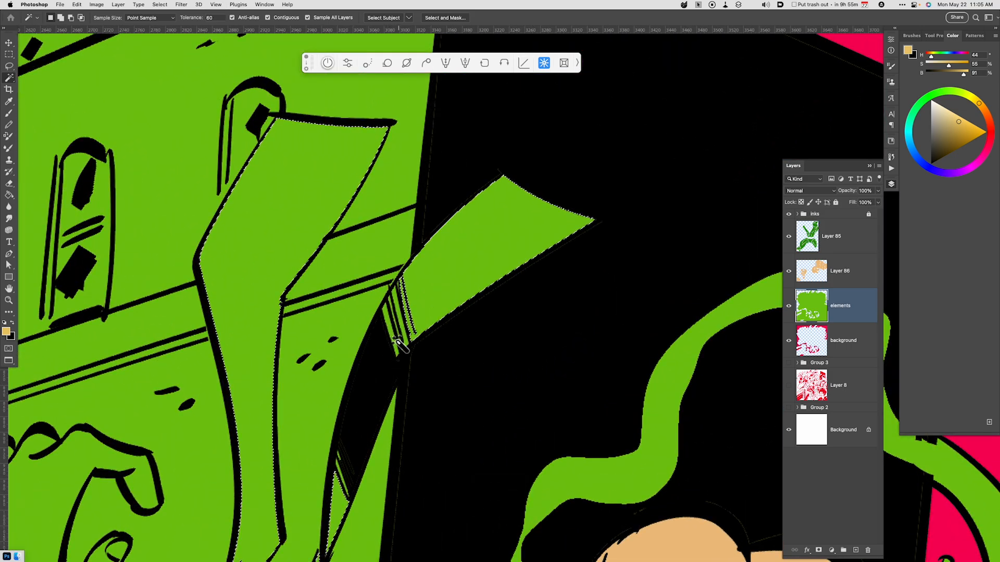
key("l")
key("shift")
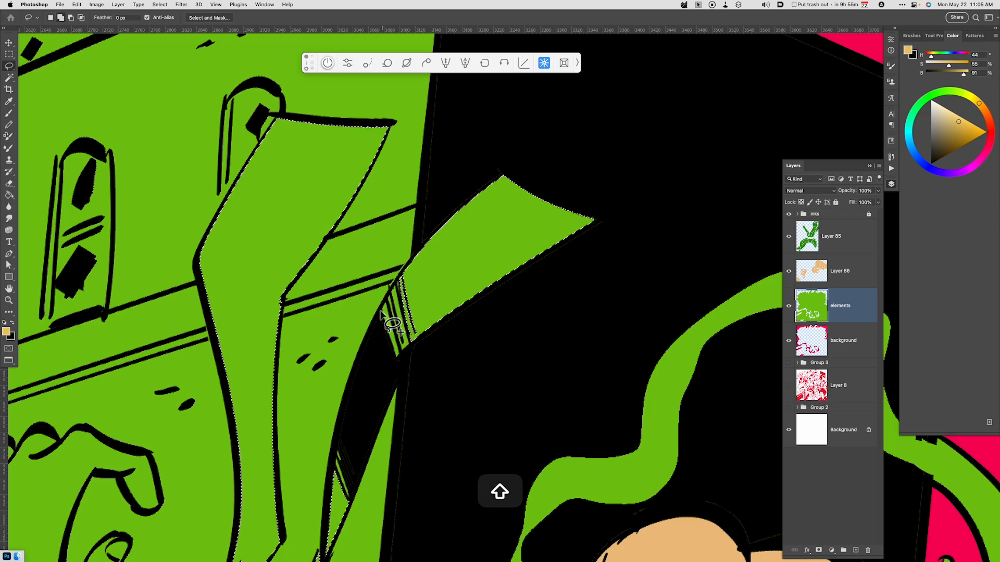
mouse_move(382, 312)
left_mouse_down()
mouse_move(410, 272)
mouse_move(414, 342)
mouse_move(382, 375)
left_mouse_up()
left_click_drag(339, 440, 354, 556)
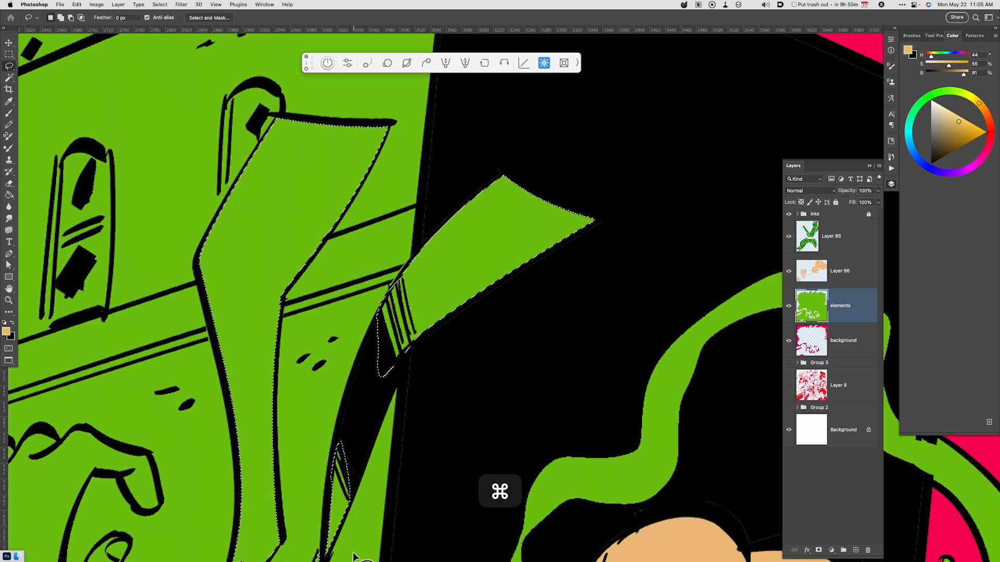
Add the masked figure's belt and both trailing sash ends to the selection, lassoing the lower sash tip.
key("super+minus")
key("super+minus")
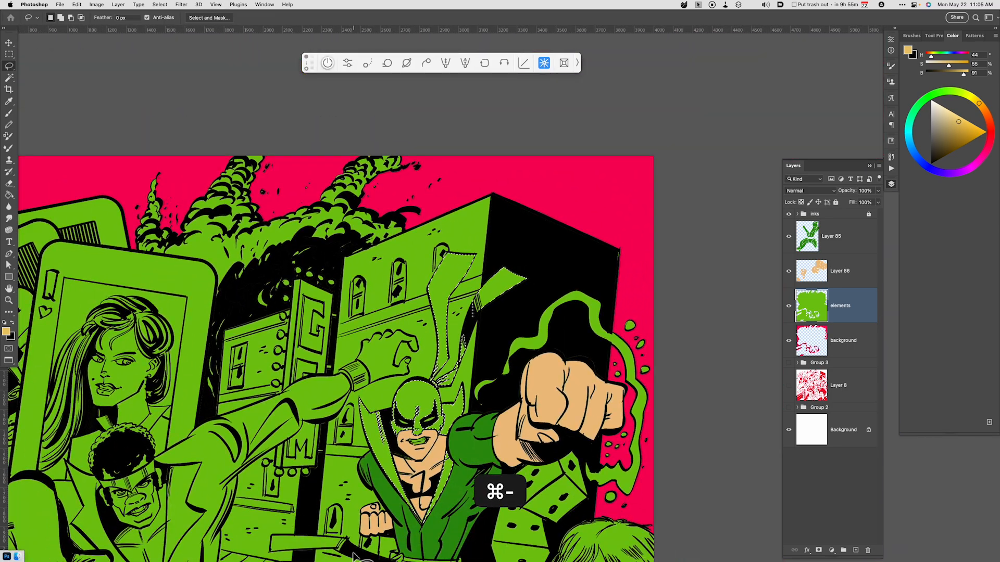
key("space")
left_click_drag(601, 483, 630, 385)
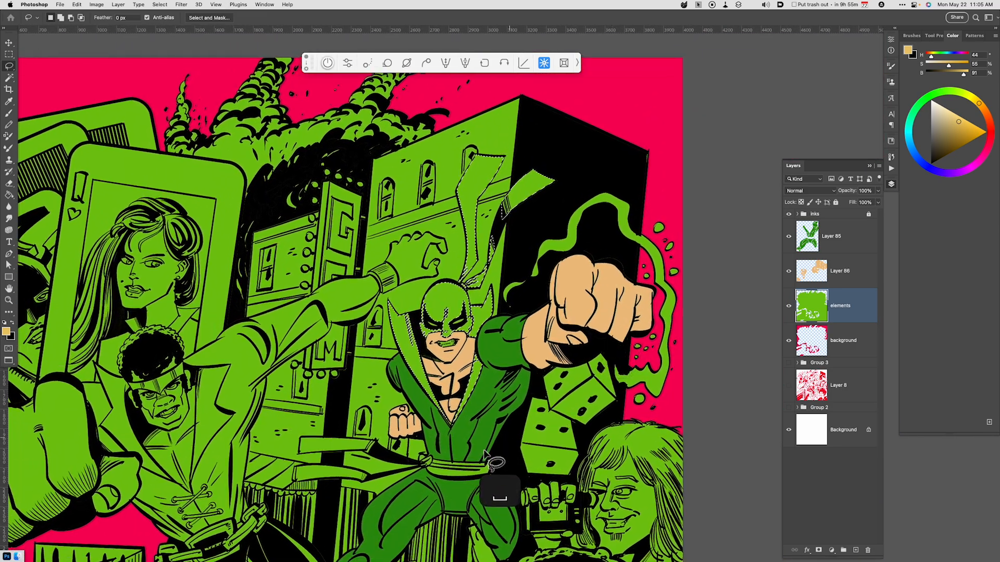
key("w")
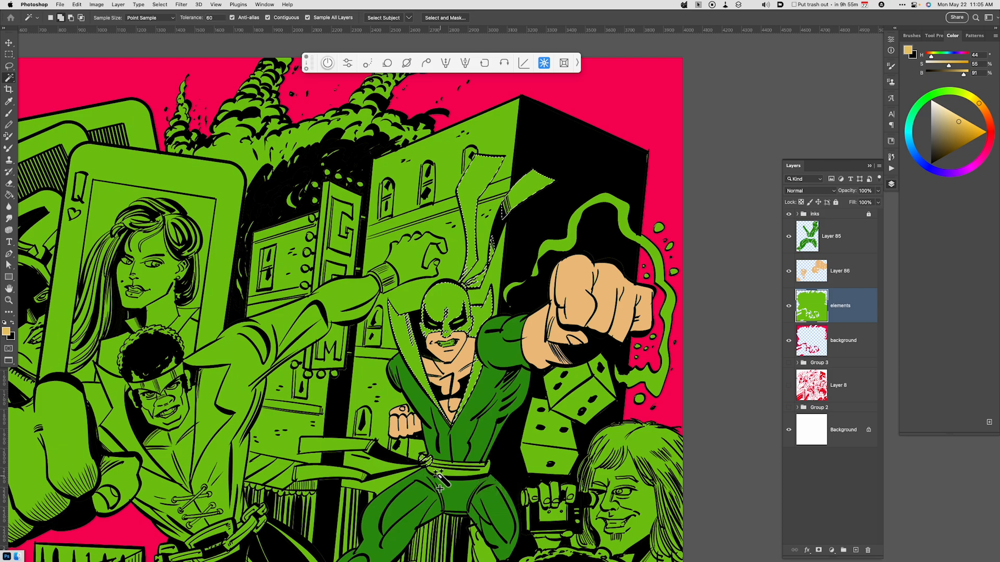
left_click(455, 476, "shift")
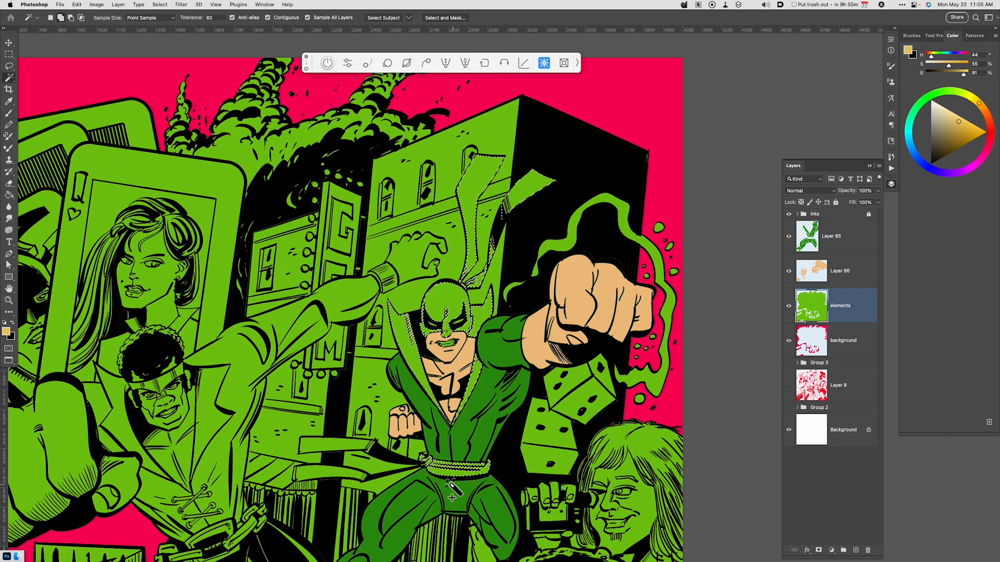
left_click(357, 457, "shift")
key("l")
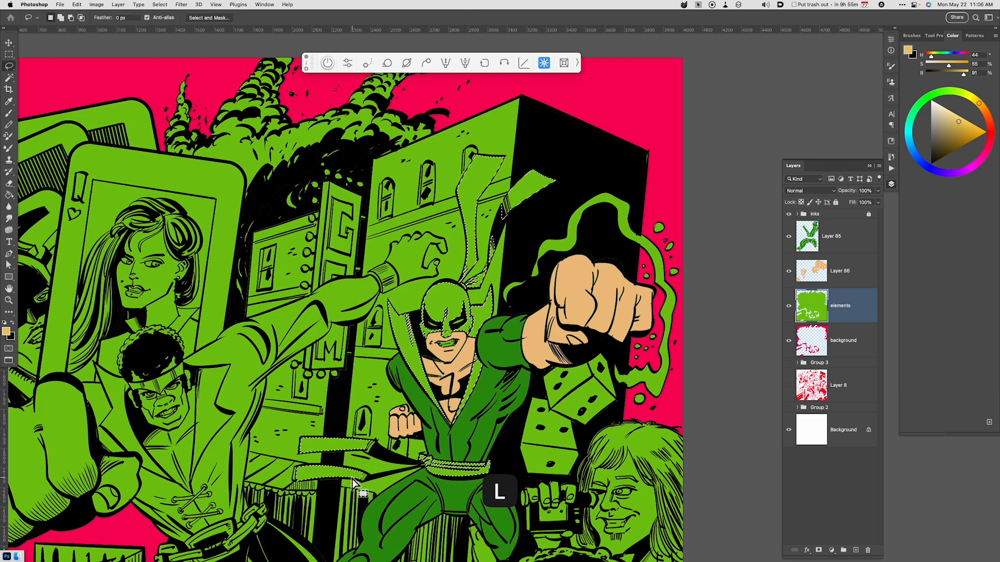
mouse_move(296, 480)
left_mouse_down()
mouse_move(283, 474)
mouse_move(319, 465)
left_mouse_up()
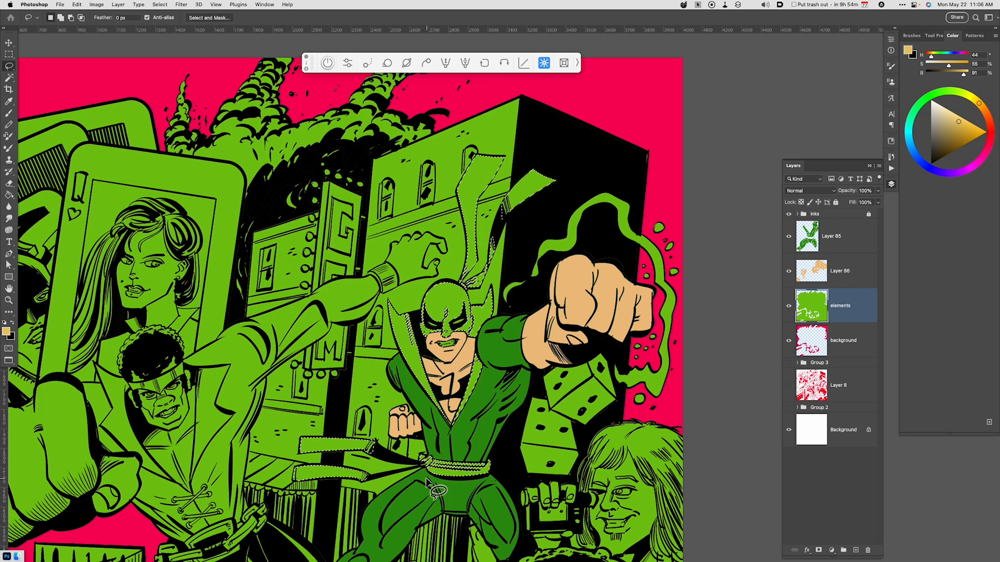
Copy the selected costume parts to a new layer and recolour them yellow using Hue -28, Saturation +40 and Lightness +9.
key("super")
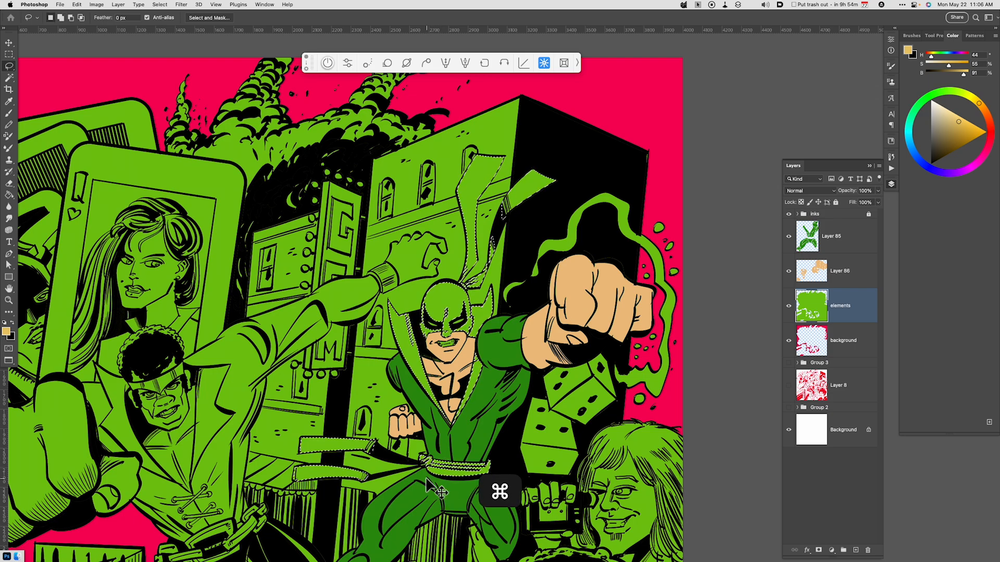
key("super+j")
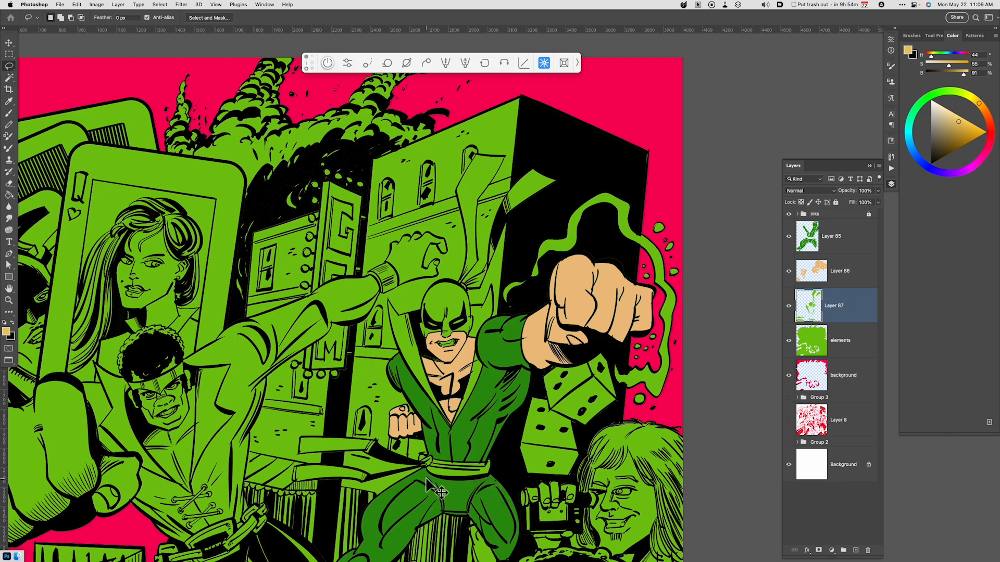
key("super+u")
left_click(814, 477)
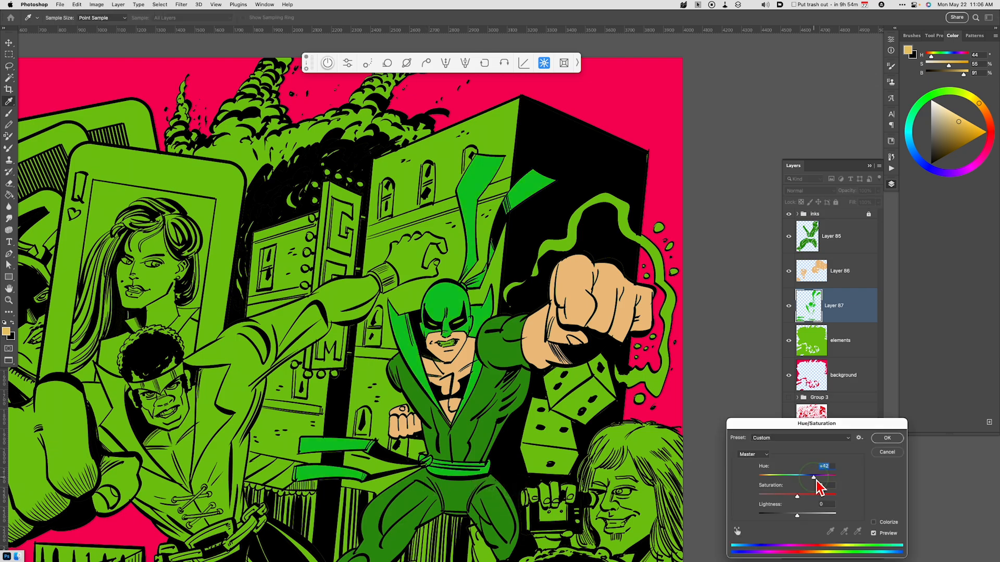
mouse_move(816, 482)
left_mouse_down()
mouse_move(789, 490)
mouse_move(808, 496)
left_mouse_up()
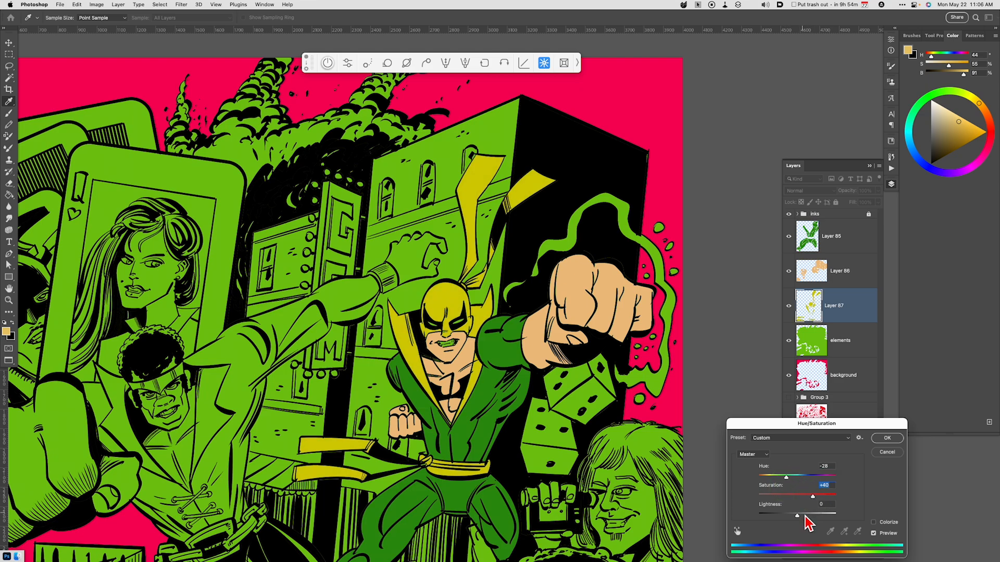
left_click(805, 516)
left_click_drag(806, 517, 803, 517)
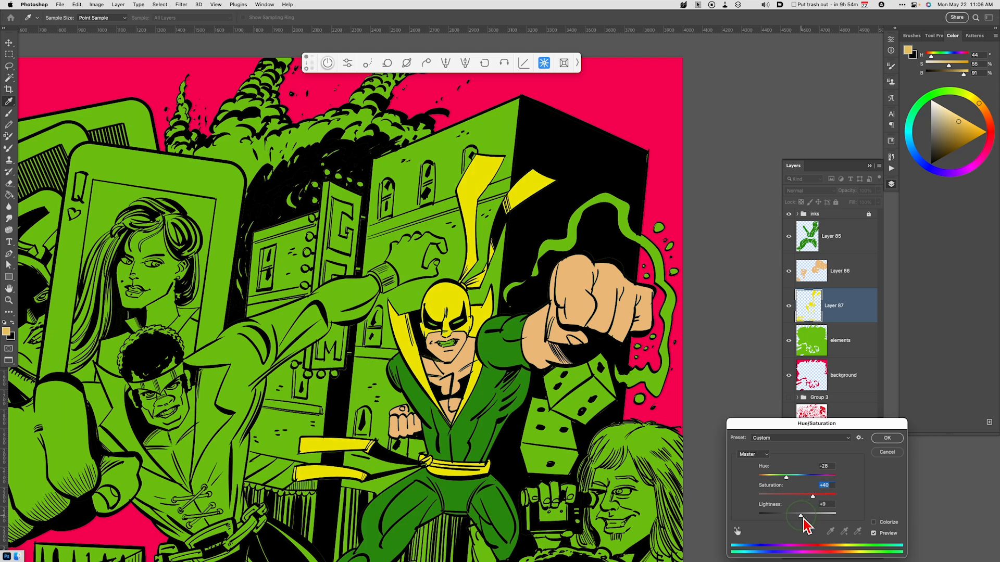
left_click(888, 438)
Select the masked figure's boots, fill them with yellow sampled from the sash on Layer 87, and deselect.
key("l")
key("space")
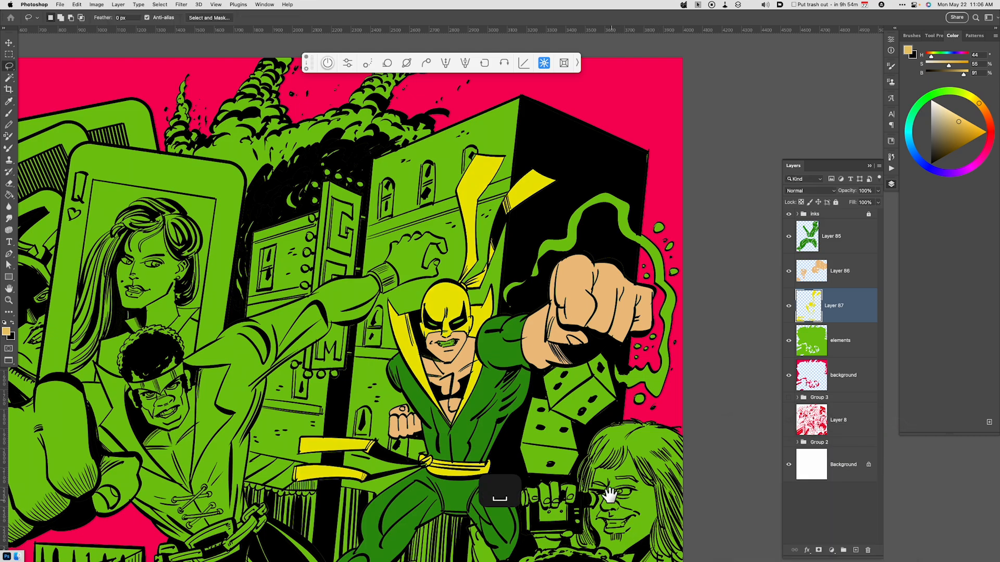
left_click_drag(607, 487, 631, 423)
key("super+0")
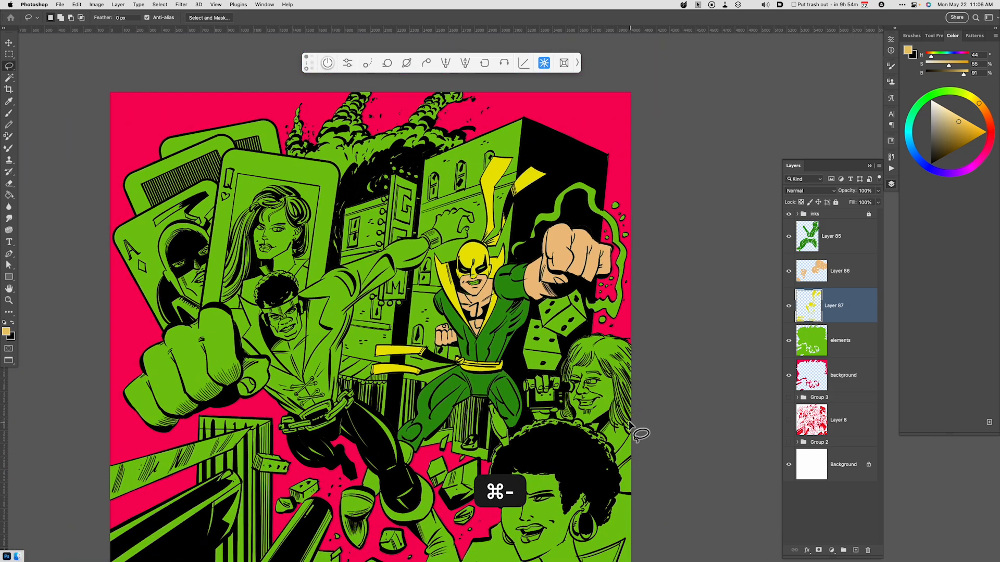
key("w")
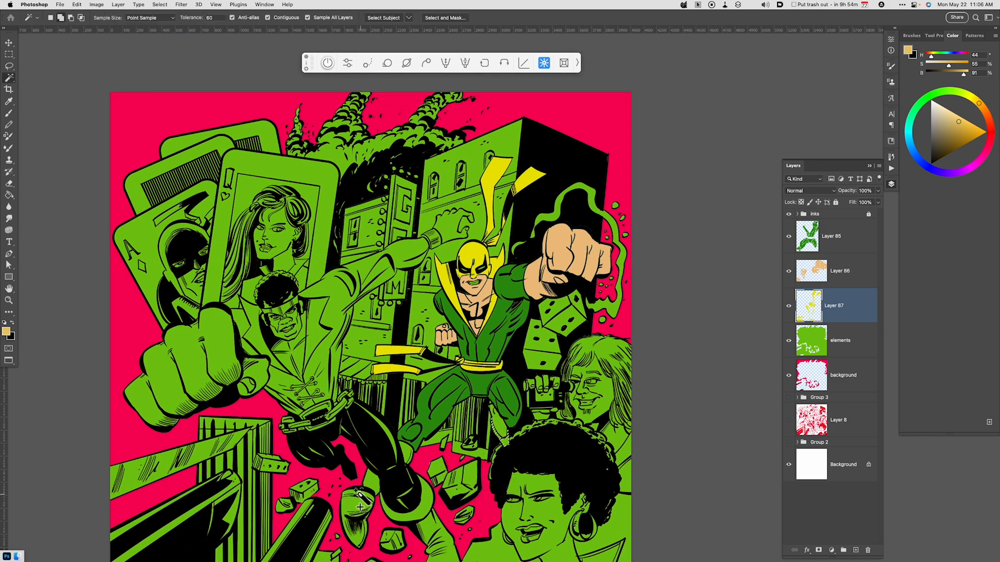
left_click(360, 523, "shift")
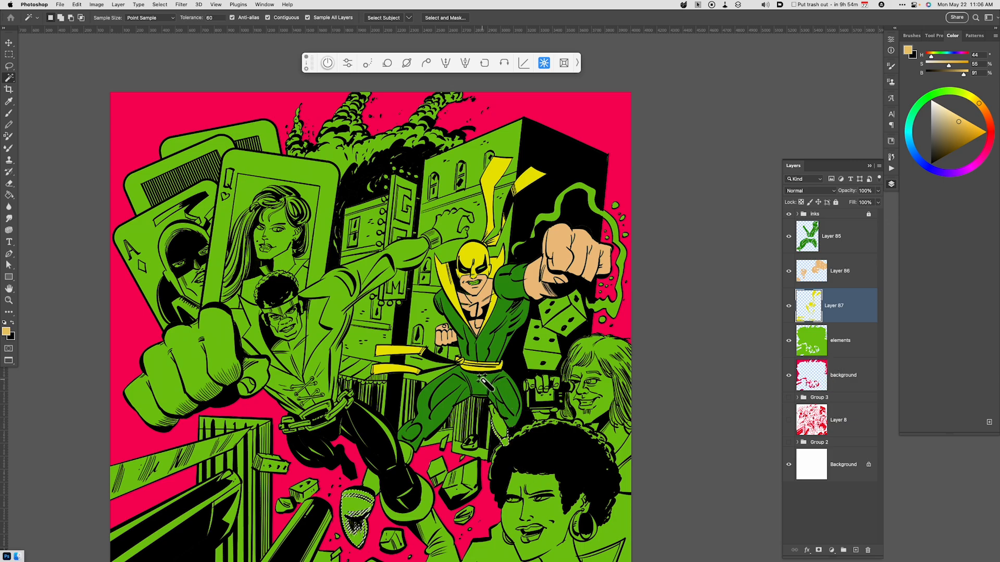
key("i")
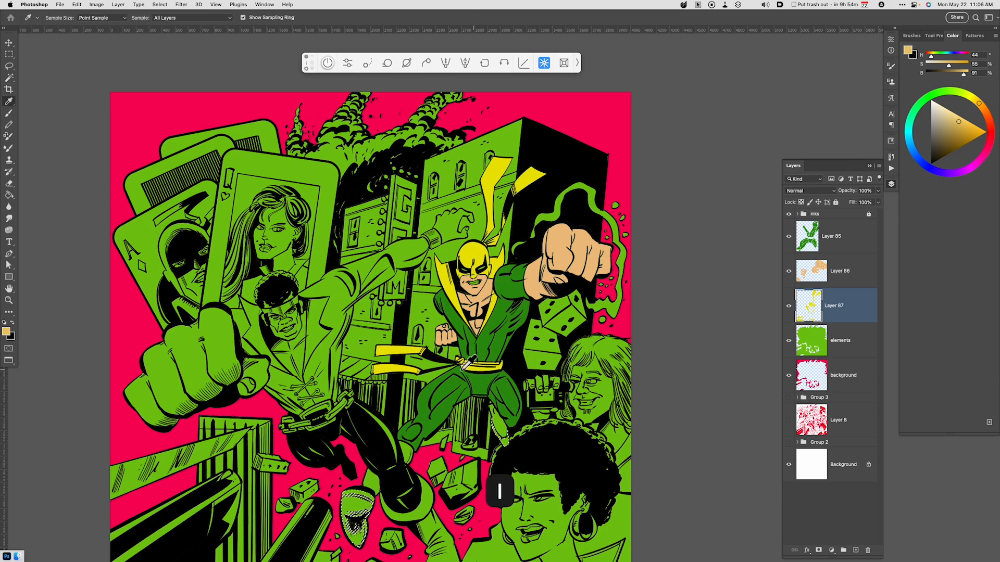
left_click(394, 347)
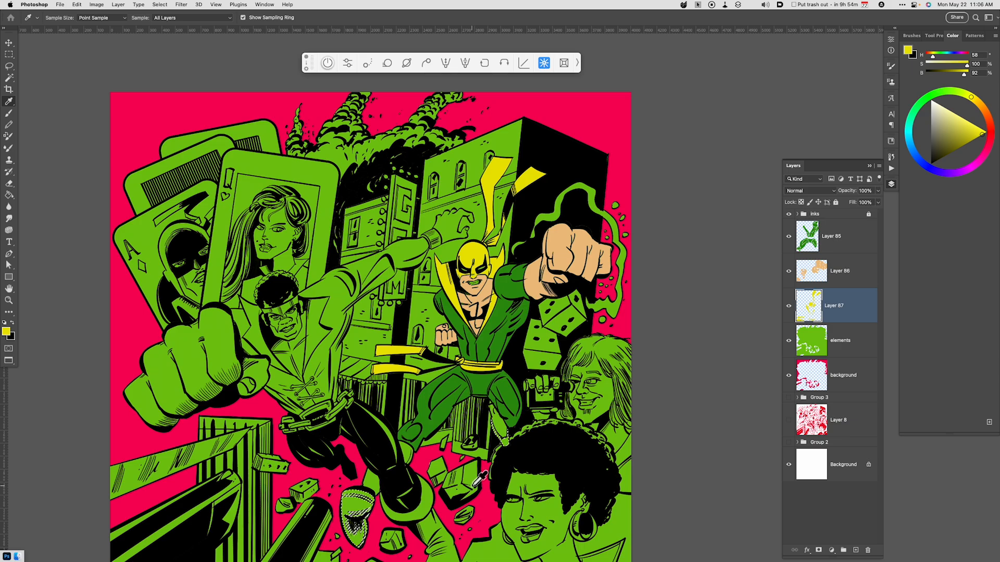
key("alt+BackSpace")
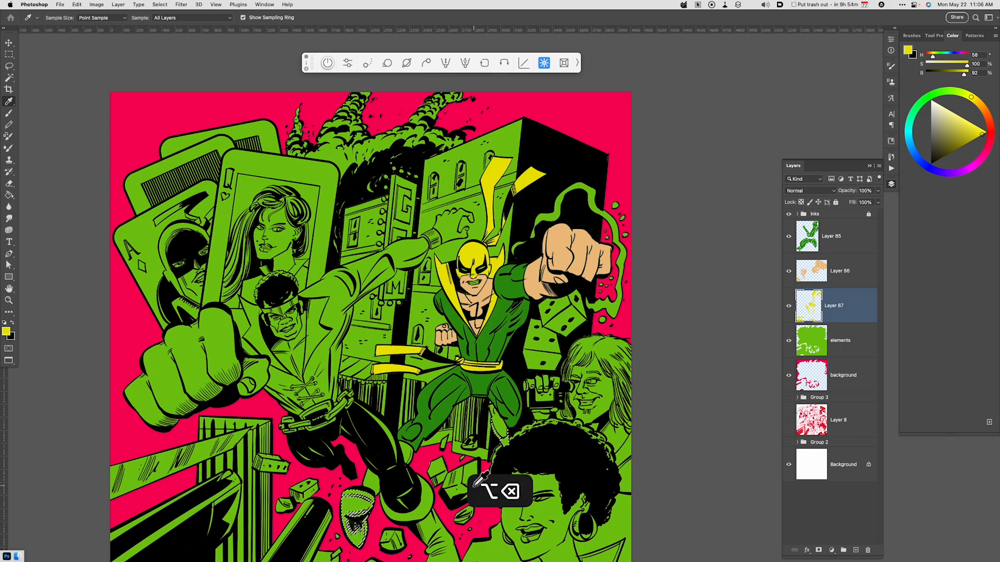
key("super+d")
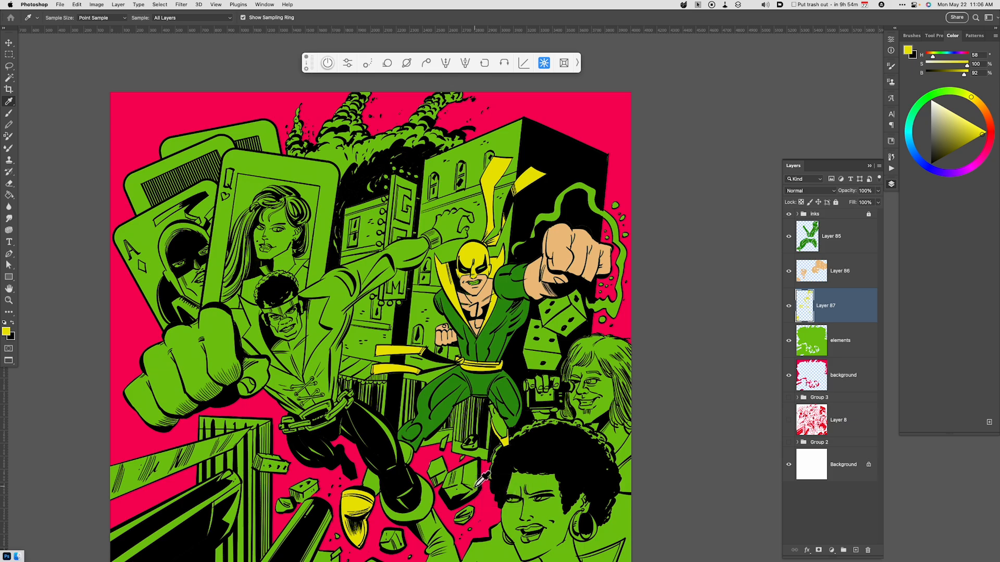
Fill the masked figure's exposed ankles with the tan skin colour on Layer 86.
left_click(839, 276)
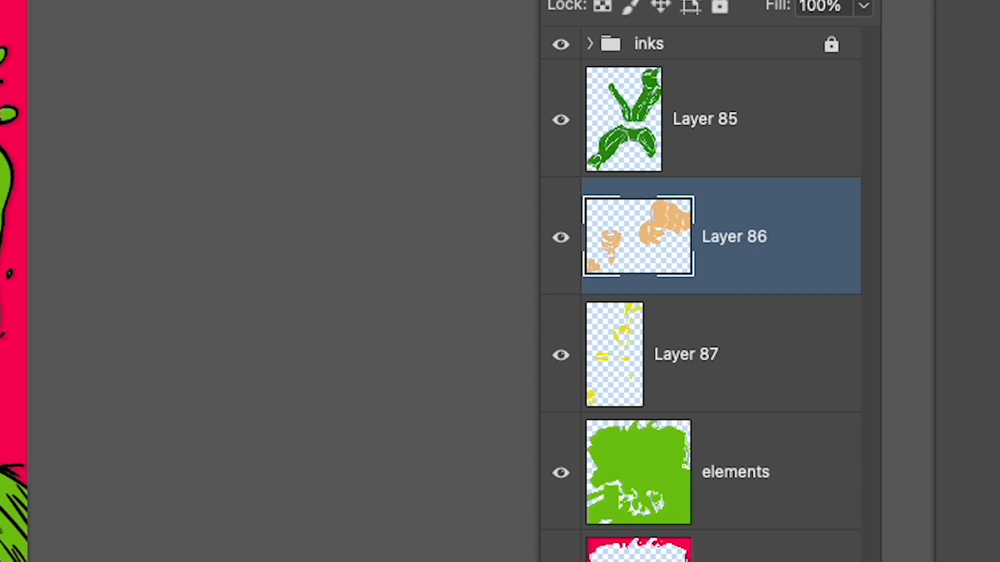
key("alt+BackSpace")
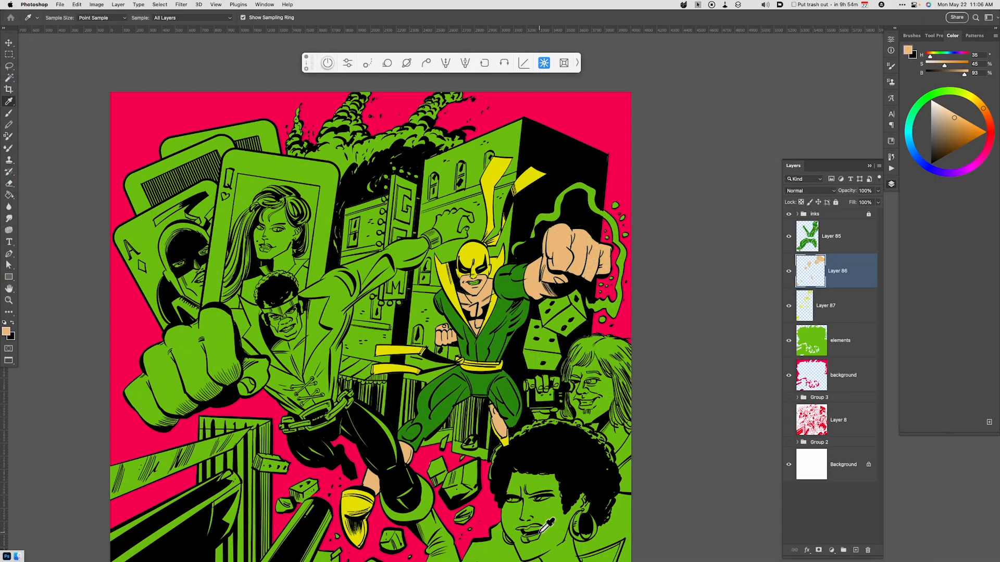
key("space")
left_click_drag(567, 474, 596, 461)
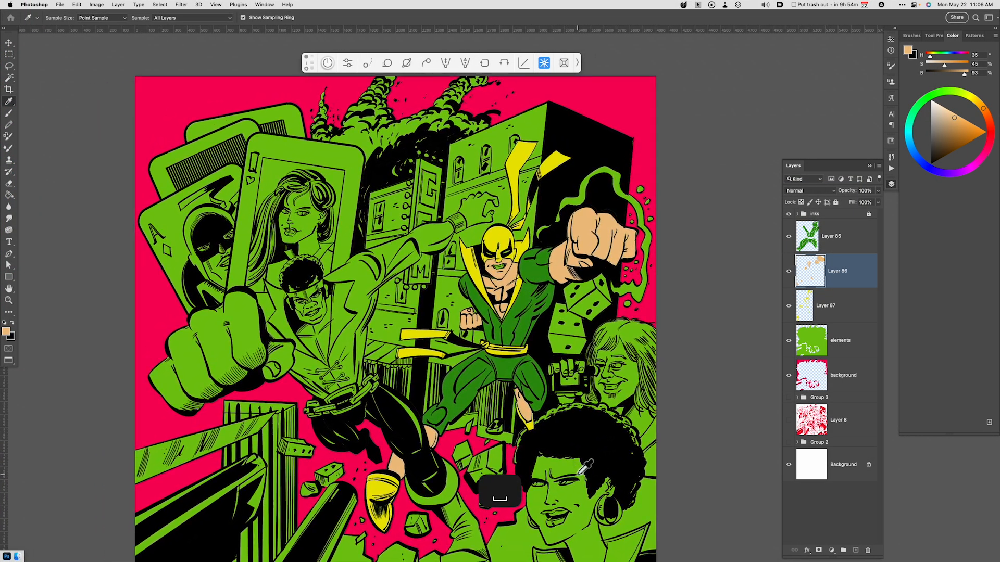
Lasso the masked figure's two eye openings and gritted teeth together on the elements layer.
key("super+minus")
key("super+equal")
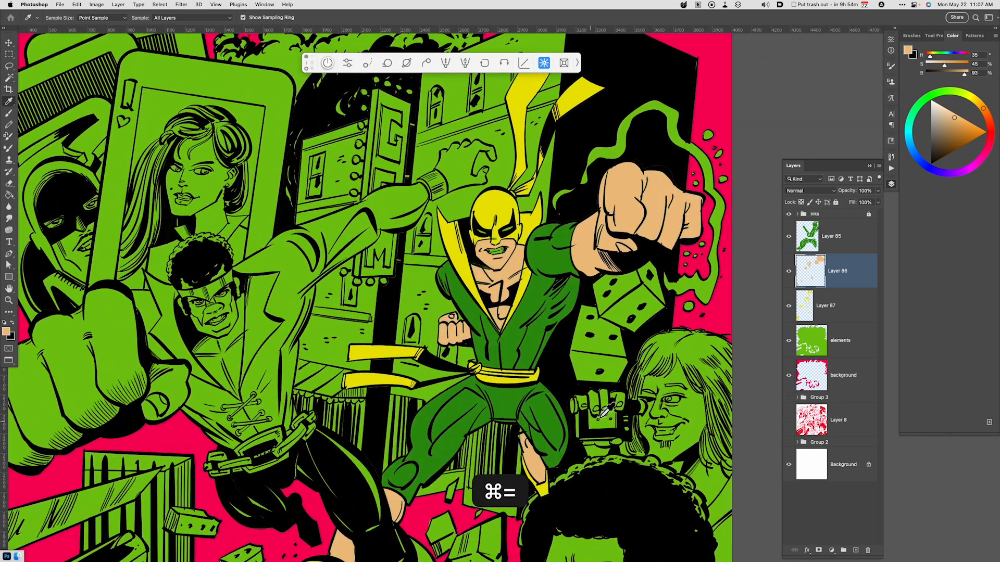
key("space")
left_click_drag(666, 356, 664, 309)
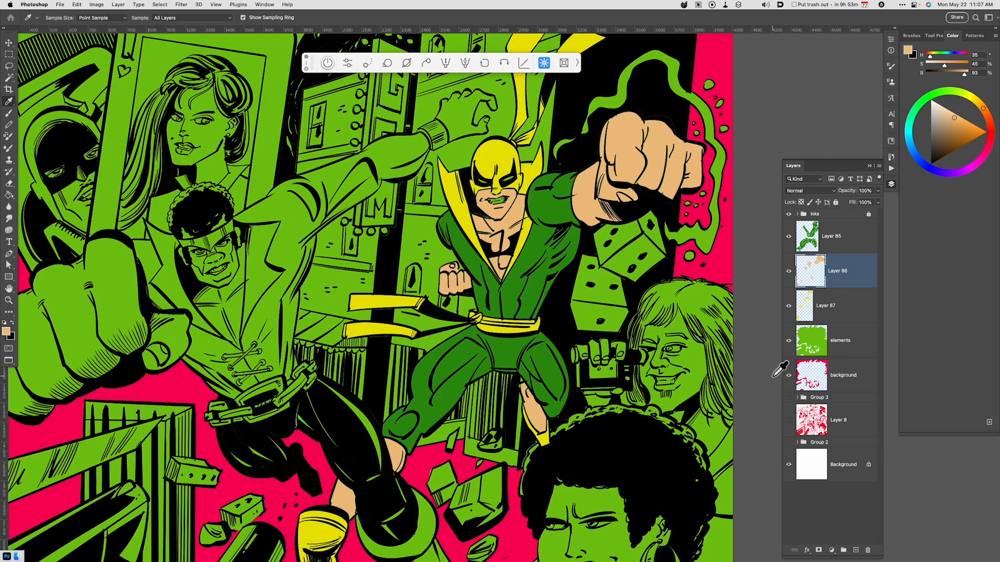
key("super+equal")
key("super+equal")
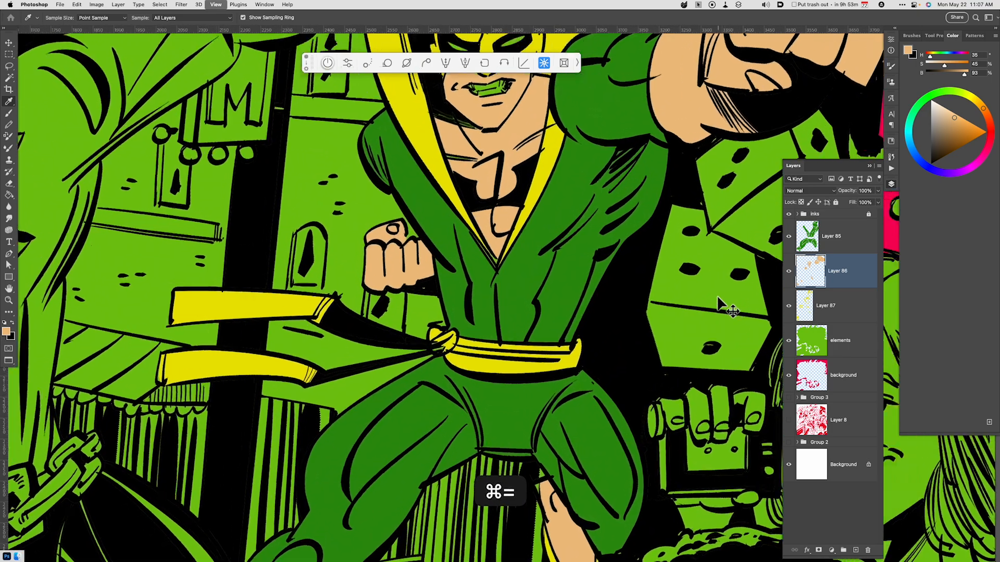
key("super+equal")
left_click_drag(620, 201, 608, 477)
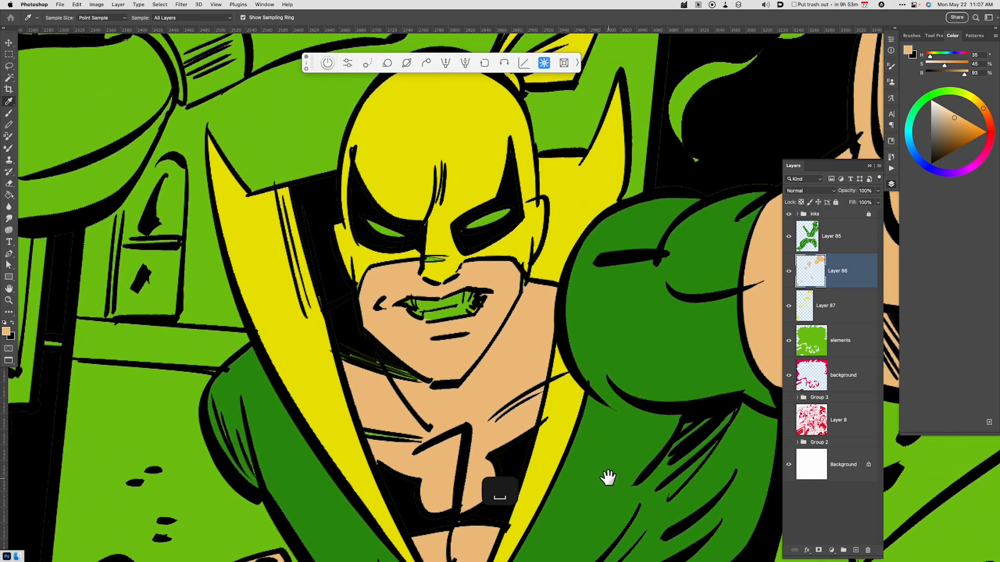
left_click(841, 344)
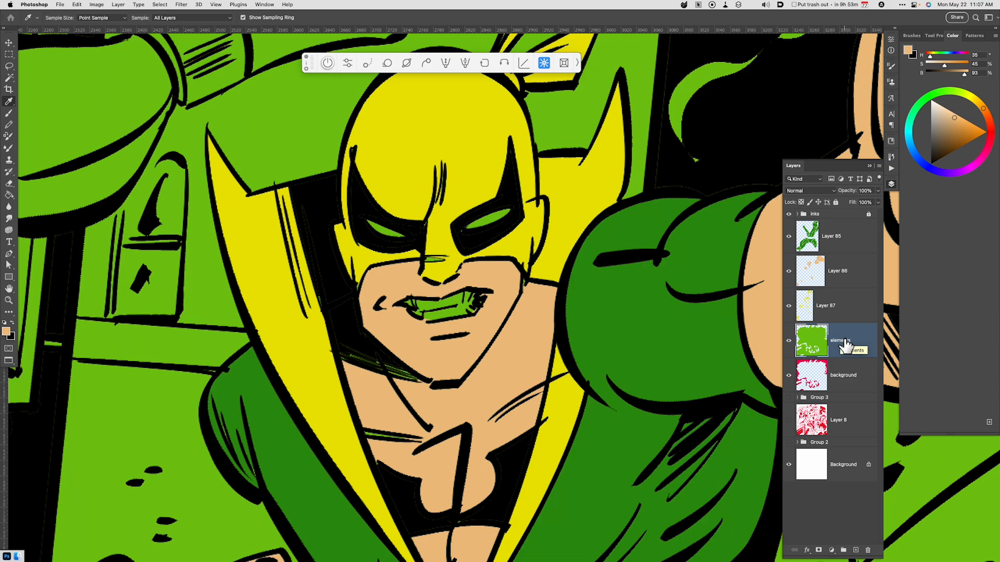
key("l")
mouse_move(452, 228)
left_mouse_down()
mouse_move(519, 198)
mouse_move(496, 229)
mouse_move(451, 228)
left_mouse_up()
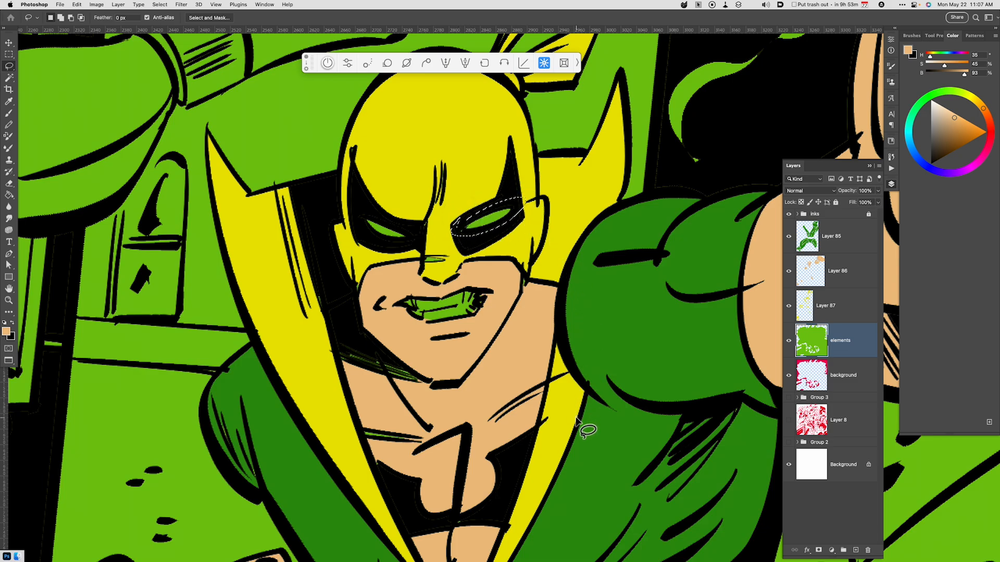
mouse_move(384, 240)
left_mouse_down()
mouse_move(359, 209)
mouse_move(410, 238)
mouse_move(358, 222)
left_mouse_up()
mouse_move(392, 300)
left_mouse_down()
mouse_move(469, 282)
mouse_move(499, 299)
mouse_move(460, 334)
mouse_move(397, 284)
left_mouse_up()
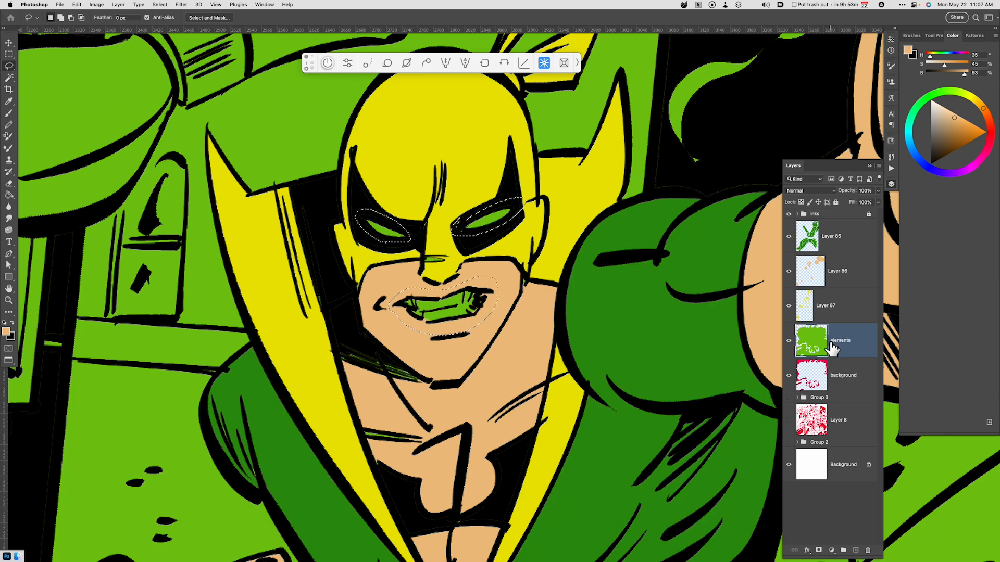
Copy the selected eyes and teeth to a new layer and turn them white by raising Lightness in Hue/Saturation.
key("super+j")
key("super+u")
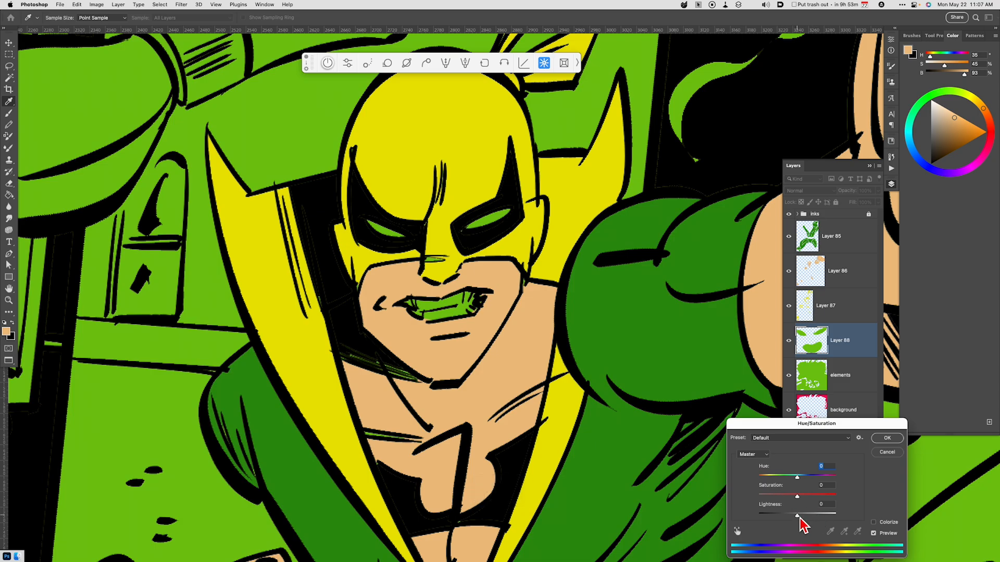
left_click_drag(796, 515, 859, 527)
left_click(888, 438)
key("l")
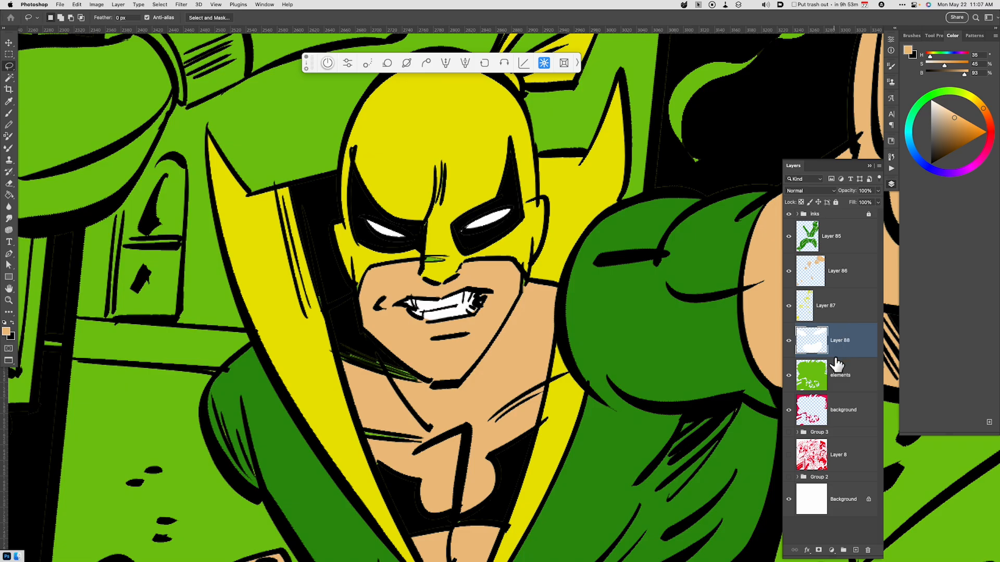
key("super+minus")
key("super+minus")
key("super+minus")
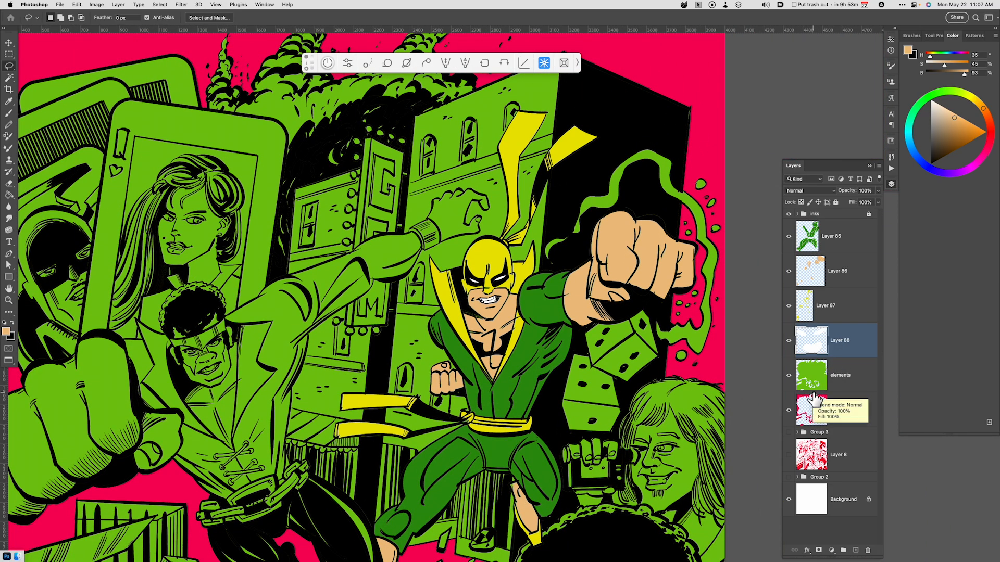
key("super+minus")
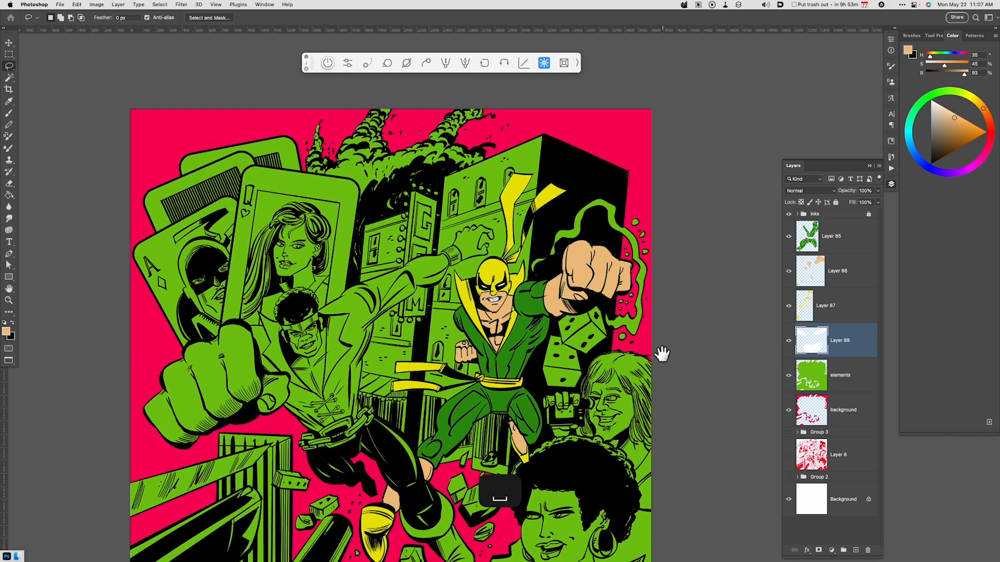
mouse_move(660, 350)
left_mouse_down()
mouse_move(642, 313)
mouse_move(679, 311)
left_mouse_up()
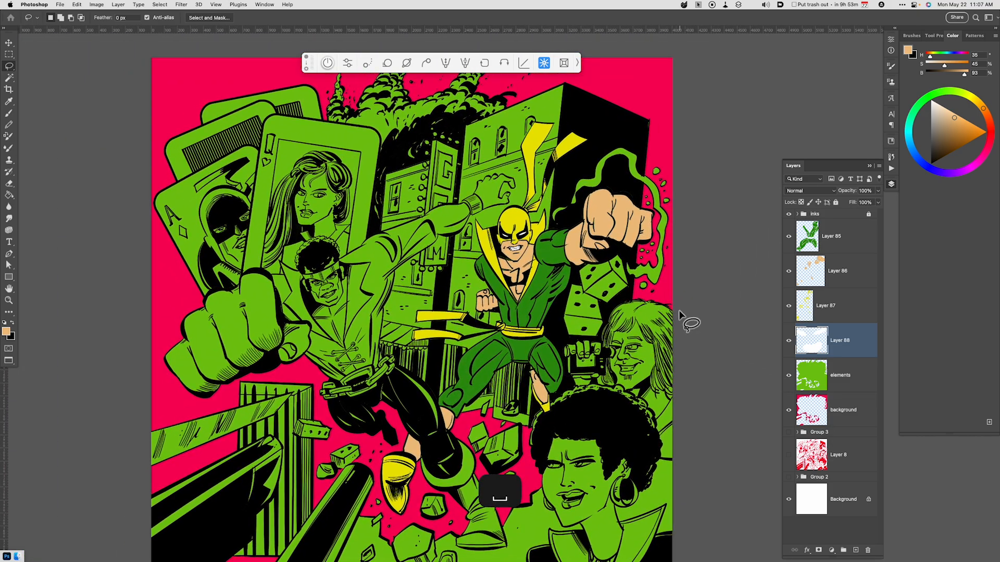